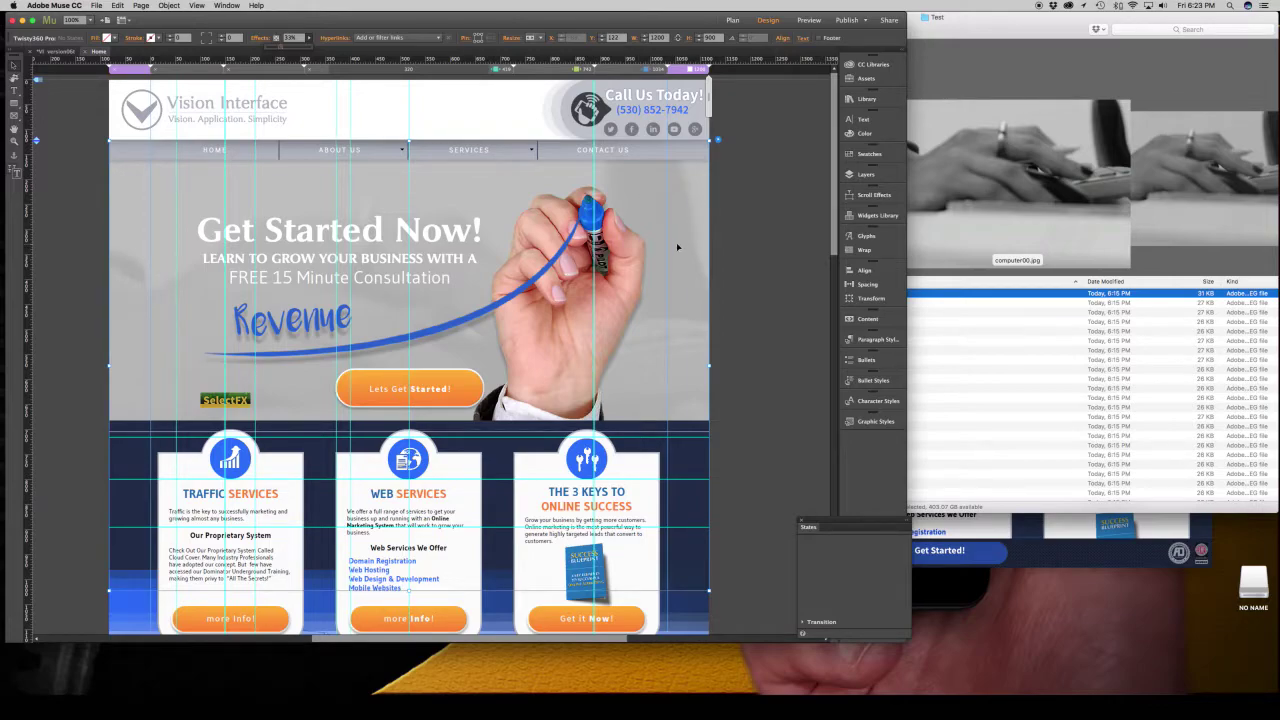
- Move the Twisty360 Pro widget up behind the header on the 1200 breakpoint and set its opacity to 100%
left_click_drag(688, 271, 683, 208)
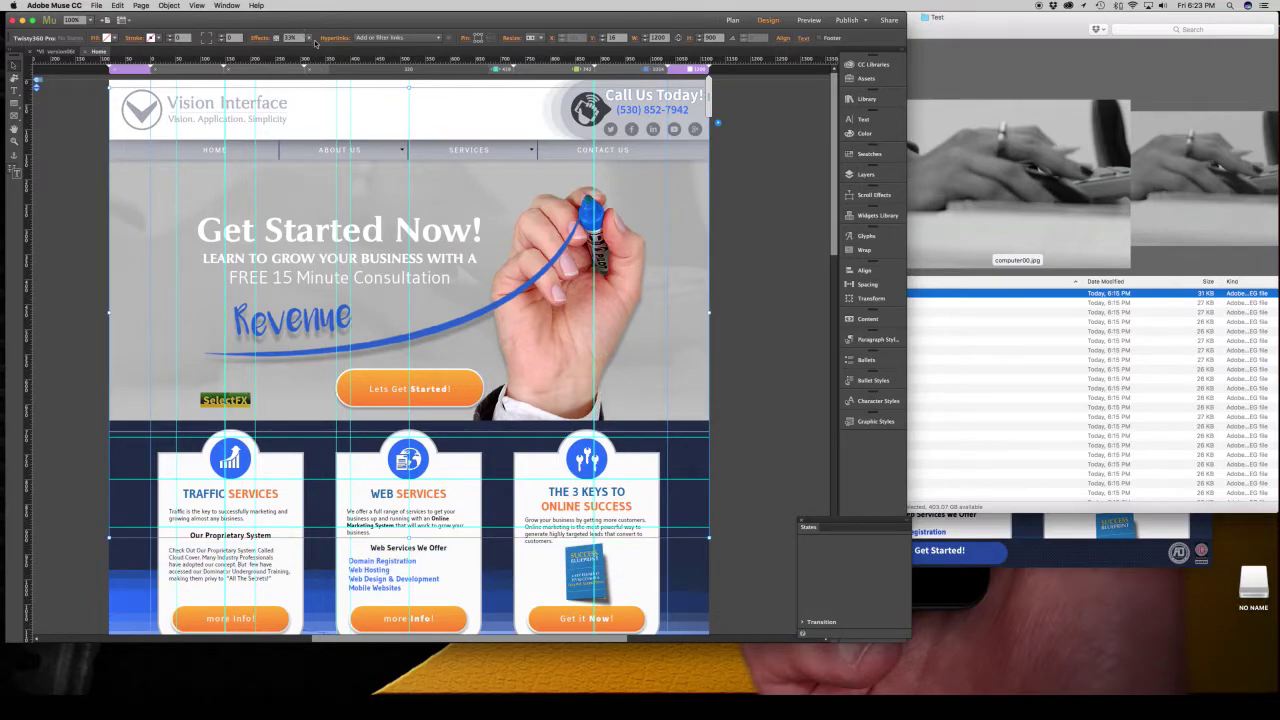
left_click_drag(280, 48, 310, 50)
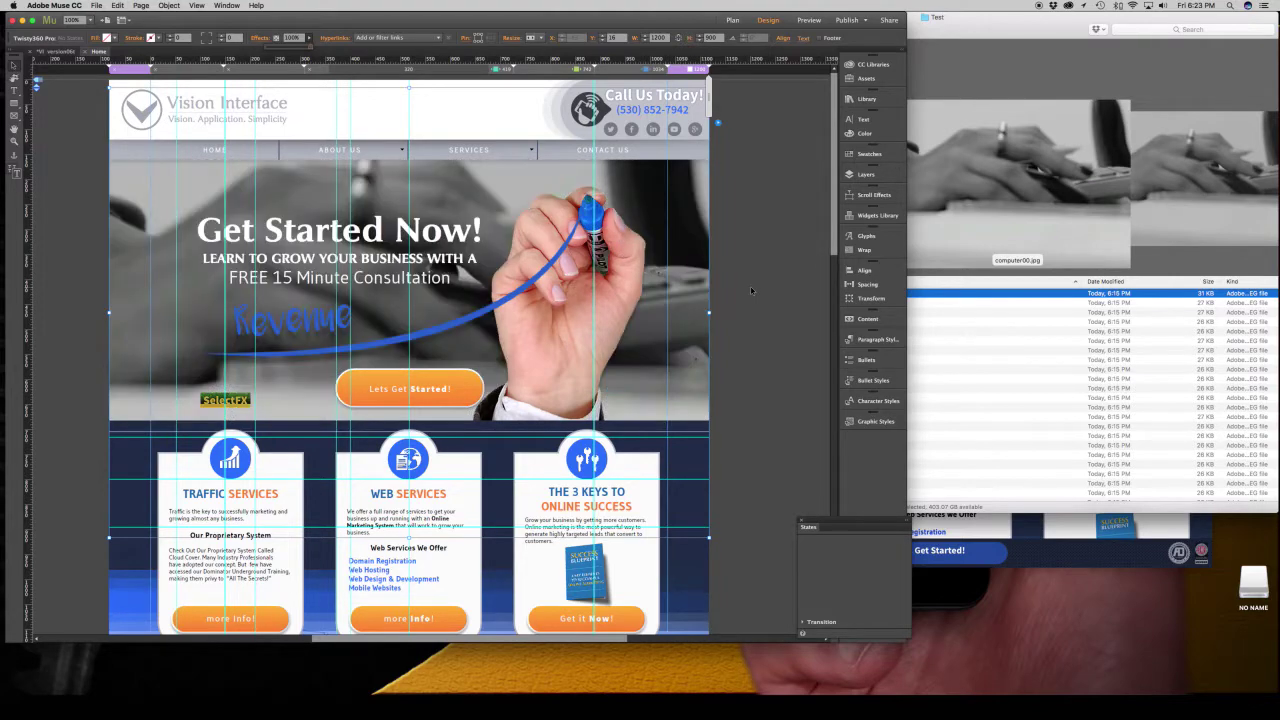
left_click(683, 270)
left_click(683, 270)
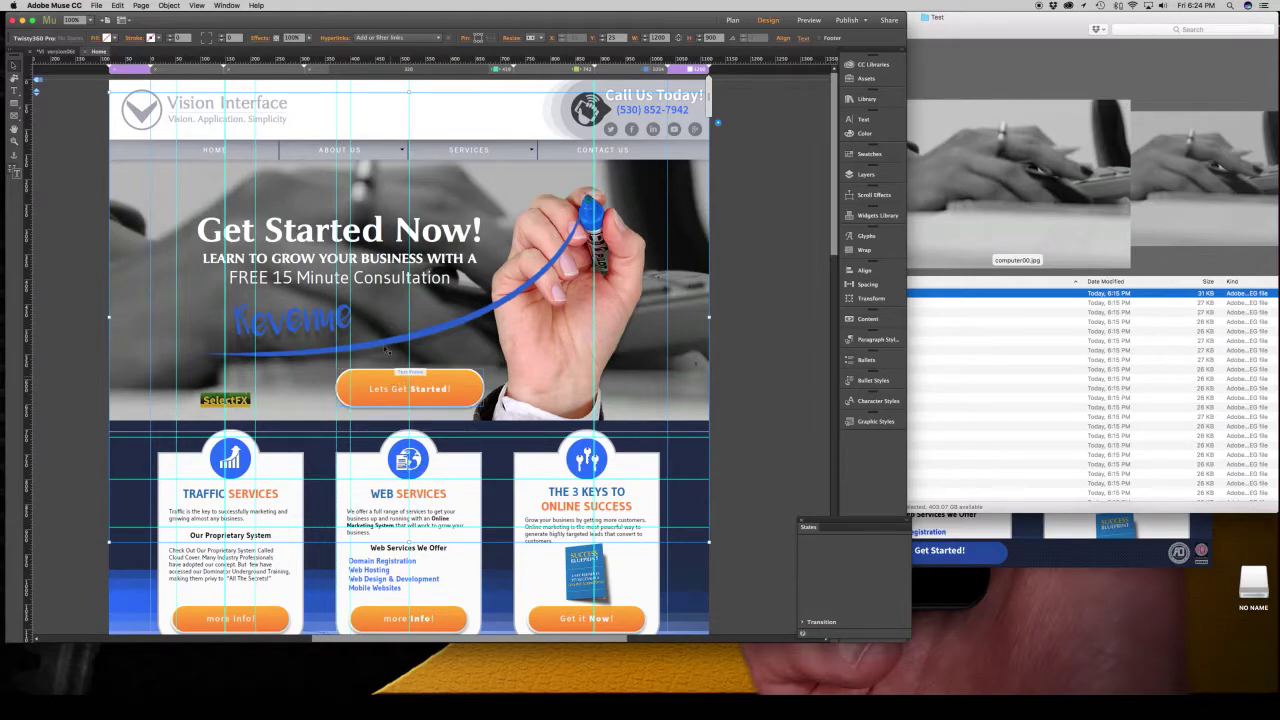
- On the 1024 breakpoint, enlarge the widget to span the banner below the header and set its resize to Stretch to Browser Width
left_click(633, 70)
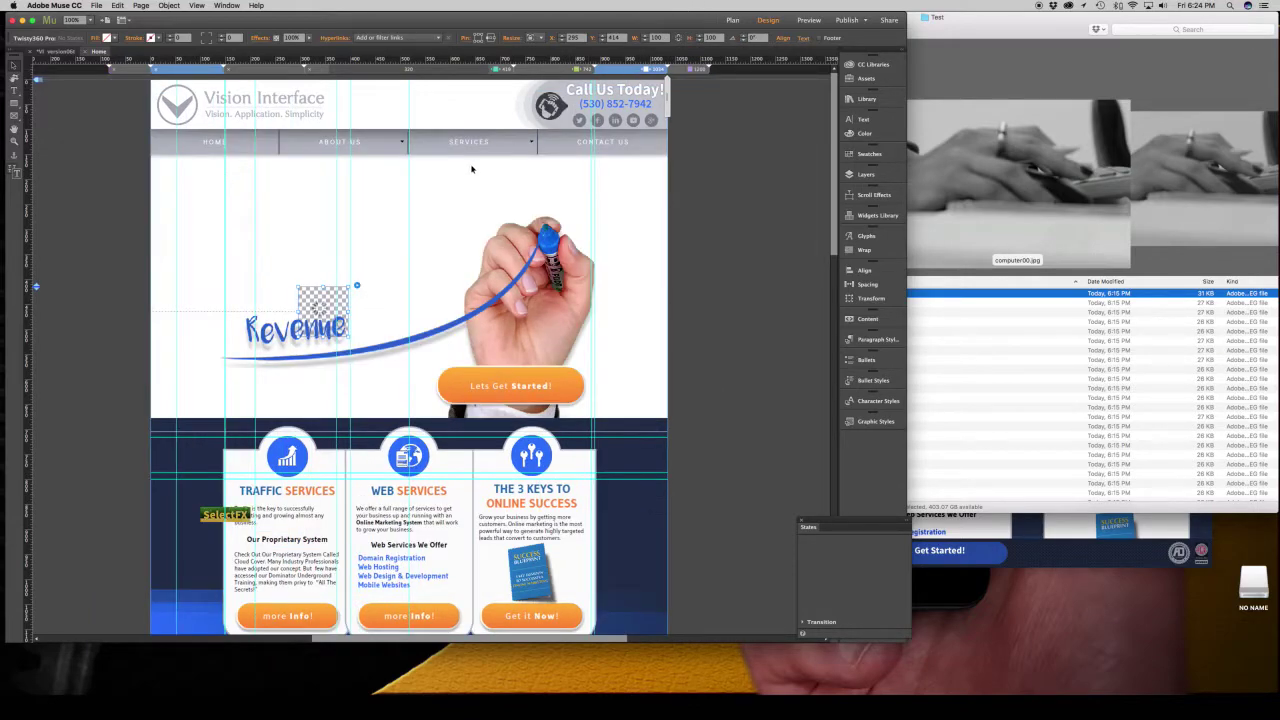
left_click_drag(328, 302, 668, 556)
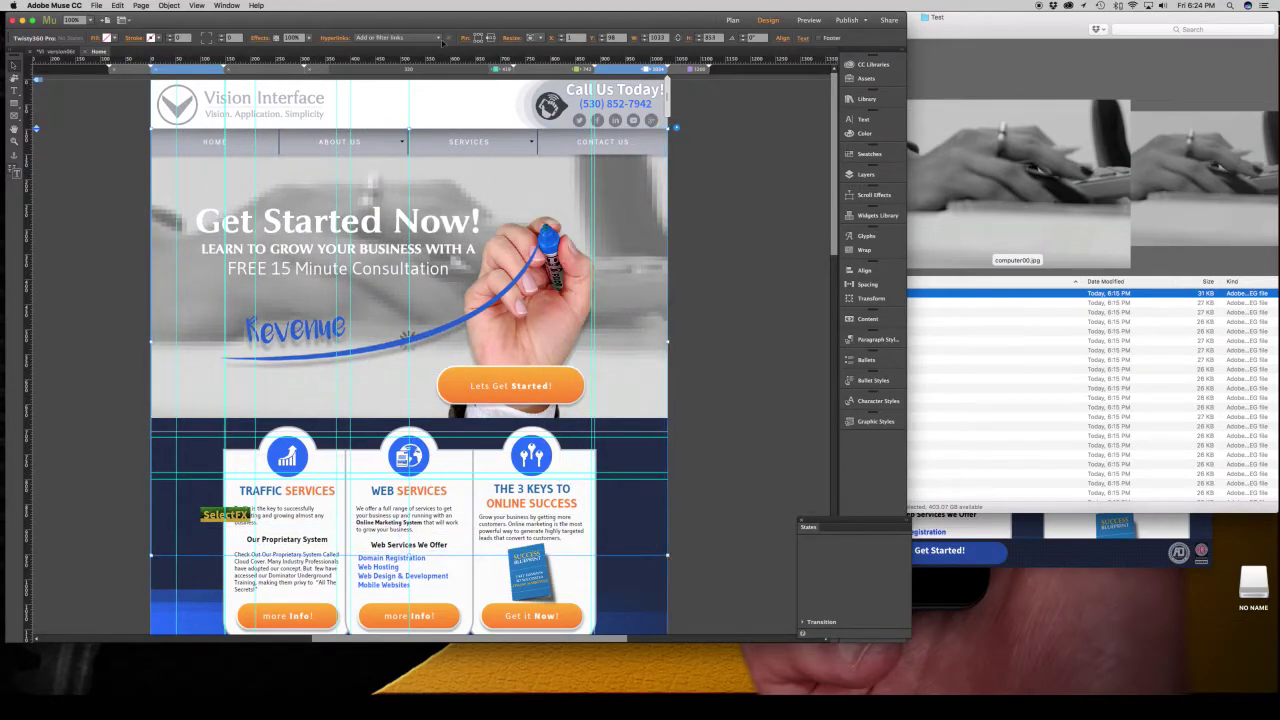
left_click(531, 37)
left_click(557, 81)
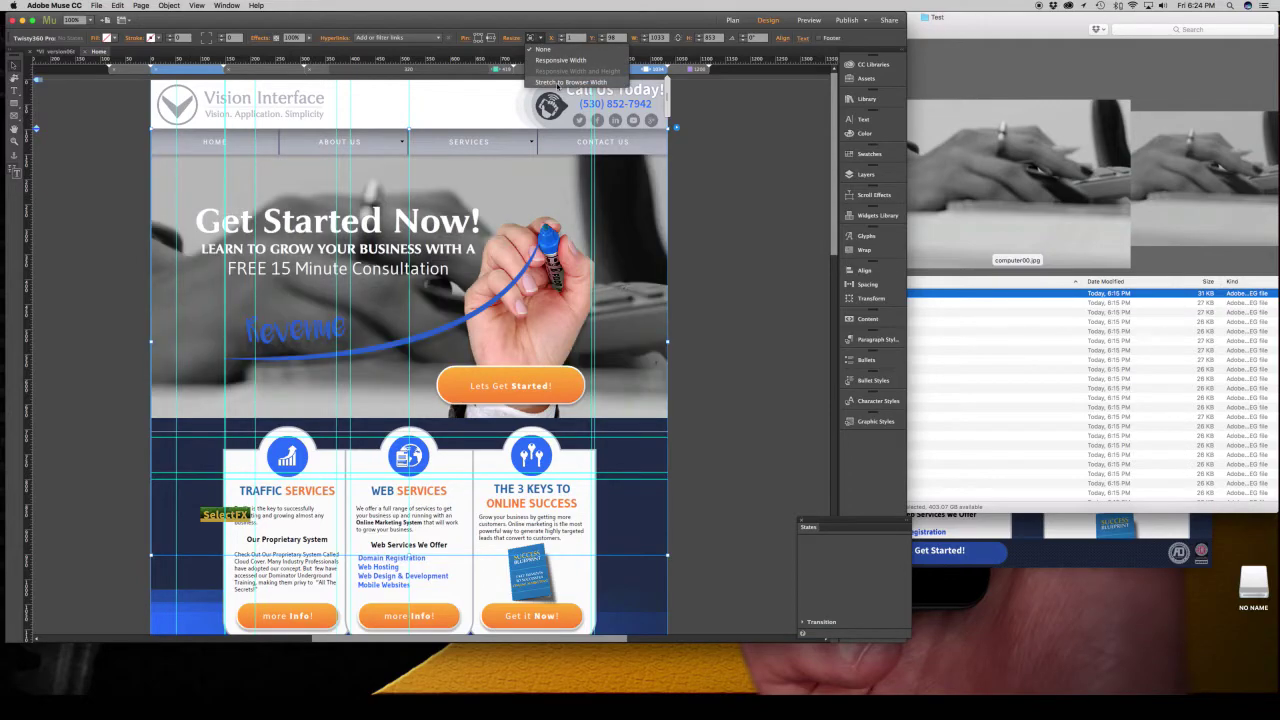
left_click(540, 38)
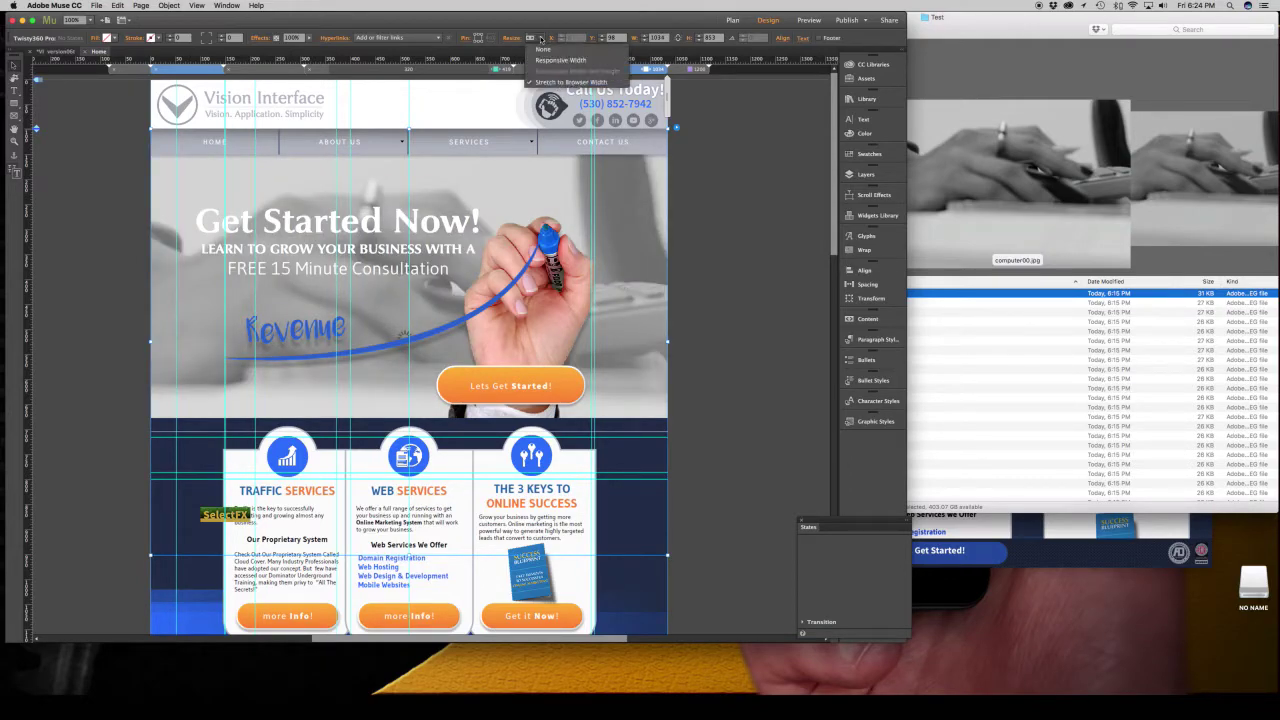
left_click(540, 38)
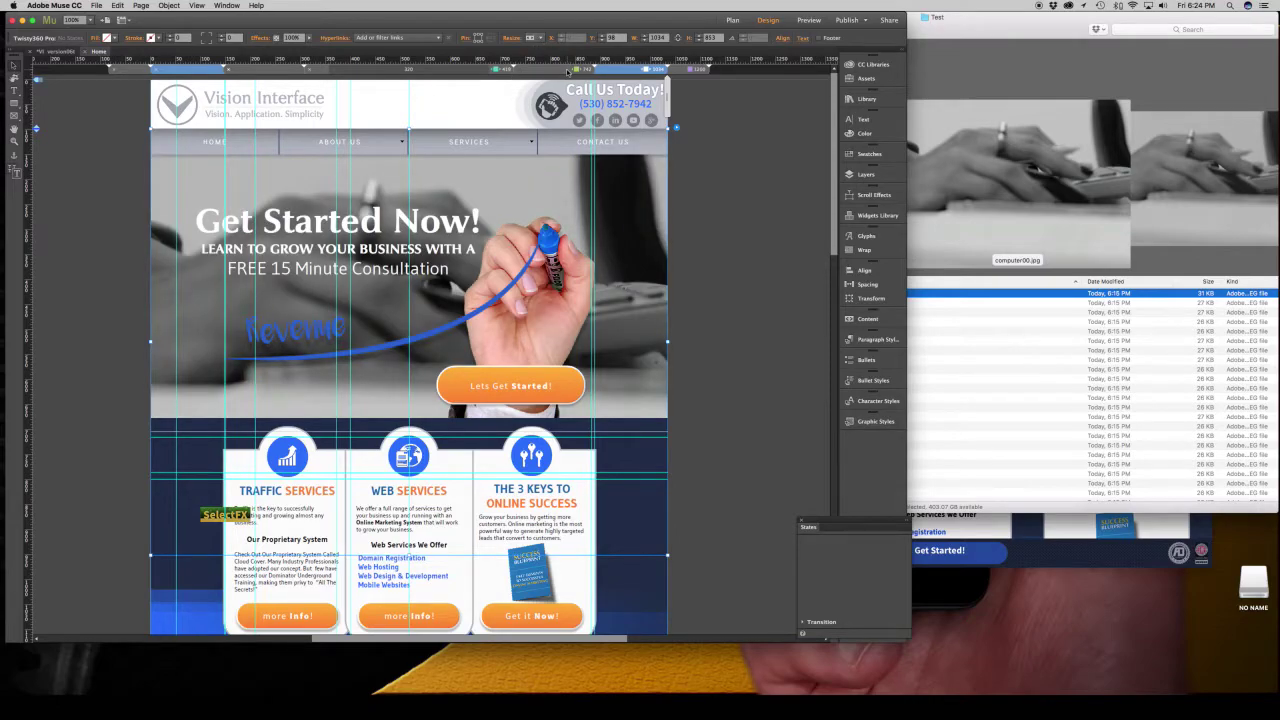
- On the 742 breakpoint, place the widget under the header, enlarge it to about 742 × 738 across the page, and stretch it to browser width
left_click(568, 72)
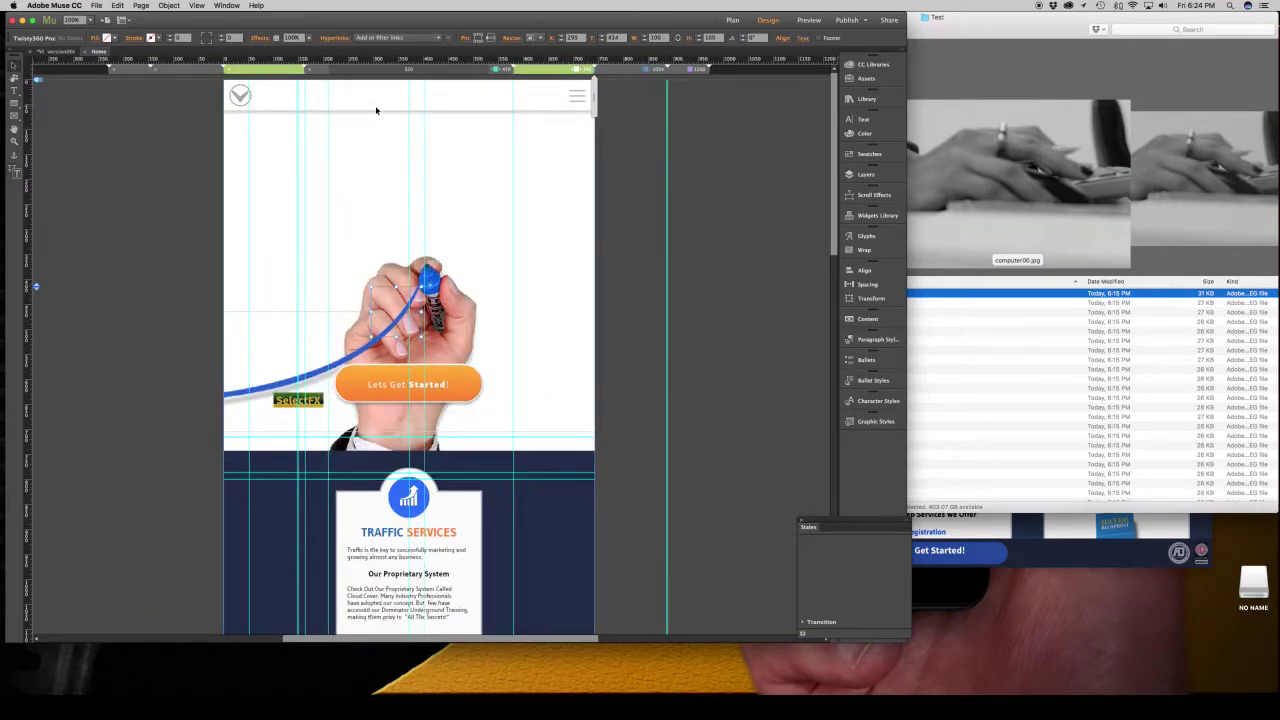
left_click_drag(1100, 293, 257, 141)
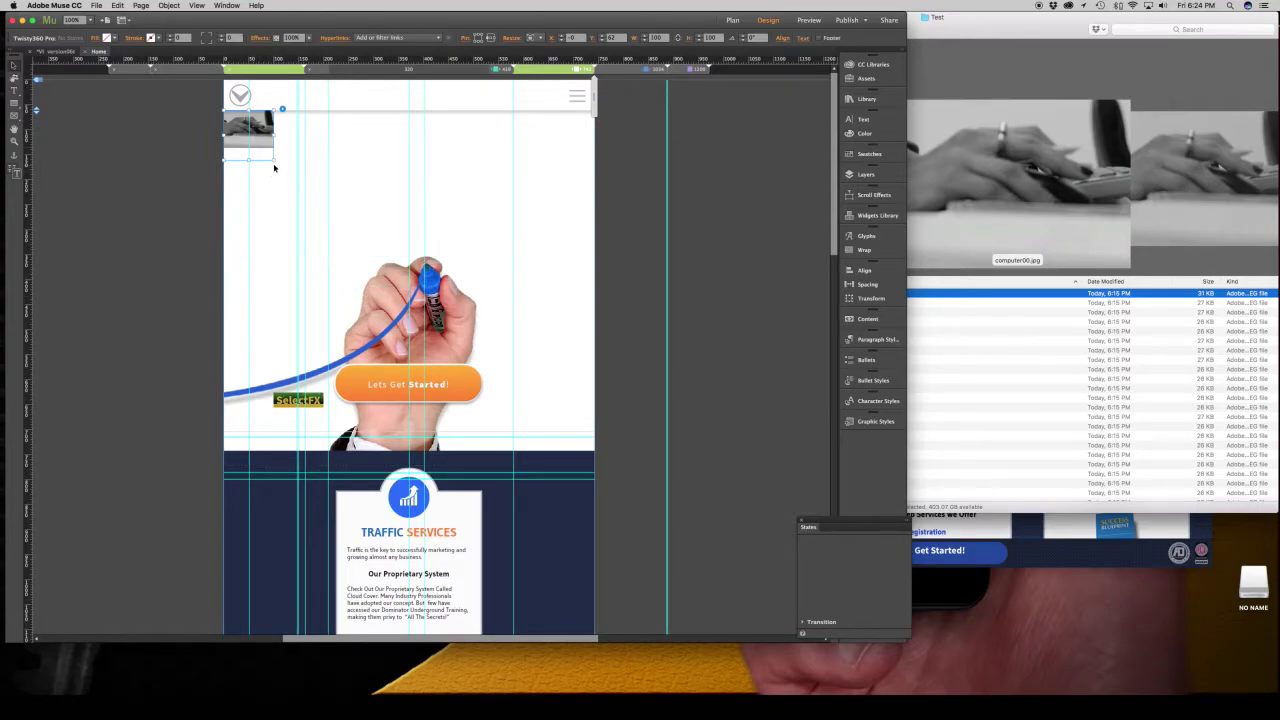
left_click_drag(274, 166, 596, 480)
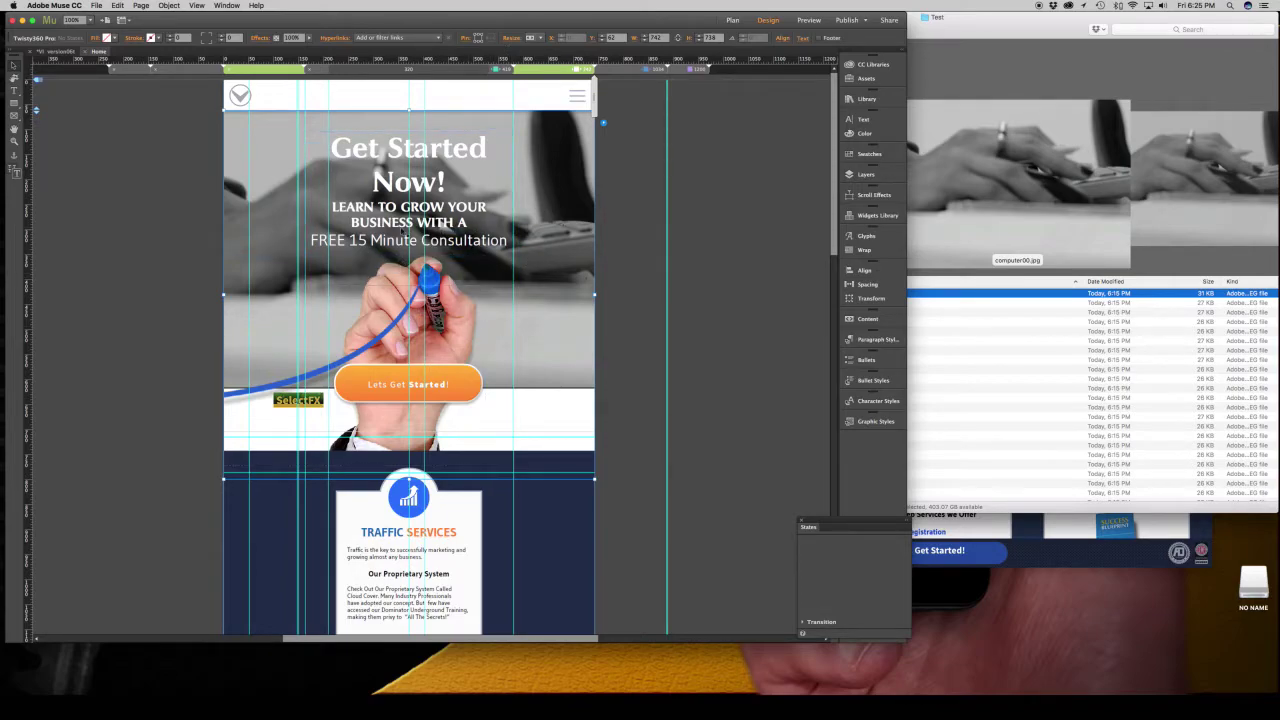
left_click(539, 38)
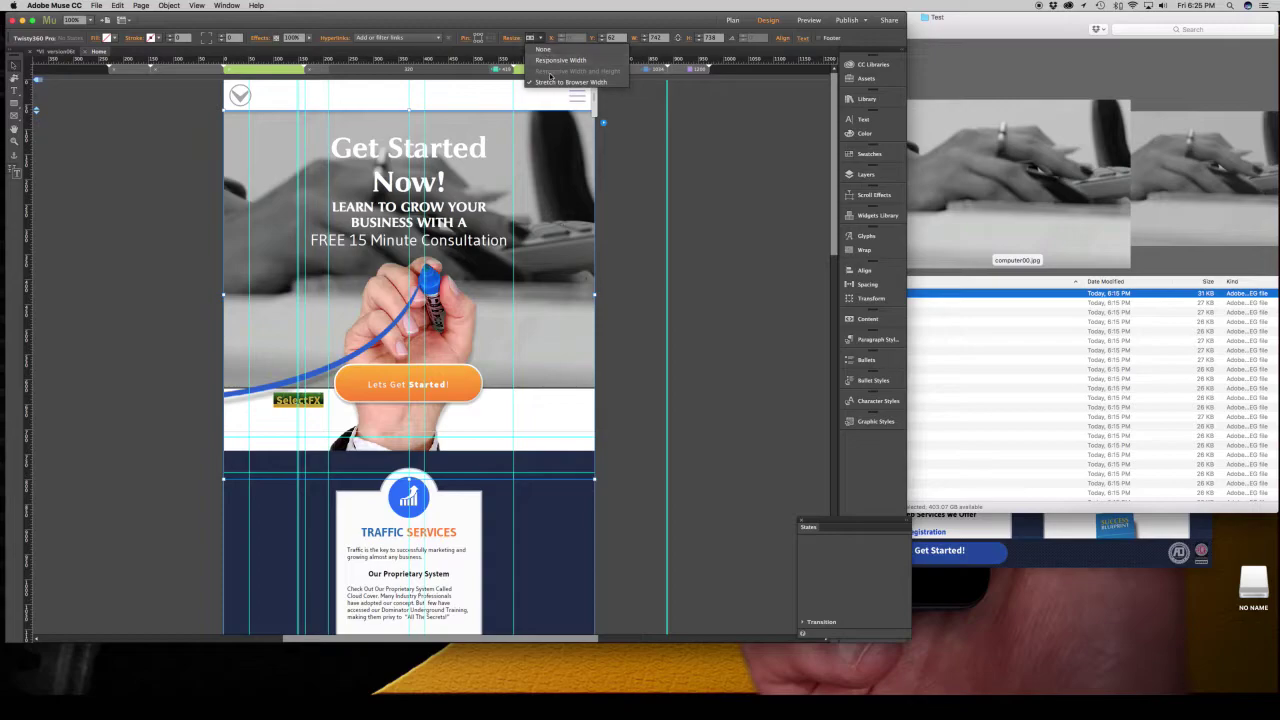
left_click(552, 83)
- On the 419 breakpoint, enlarge the widget to about 421 × 583 under the header and set it to Stretch to Browser Width
left_click(475, 67)
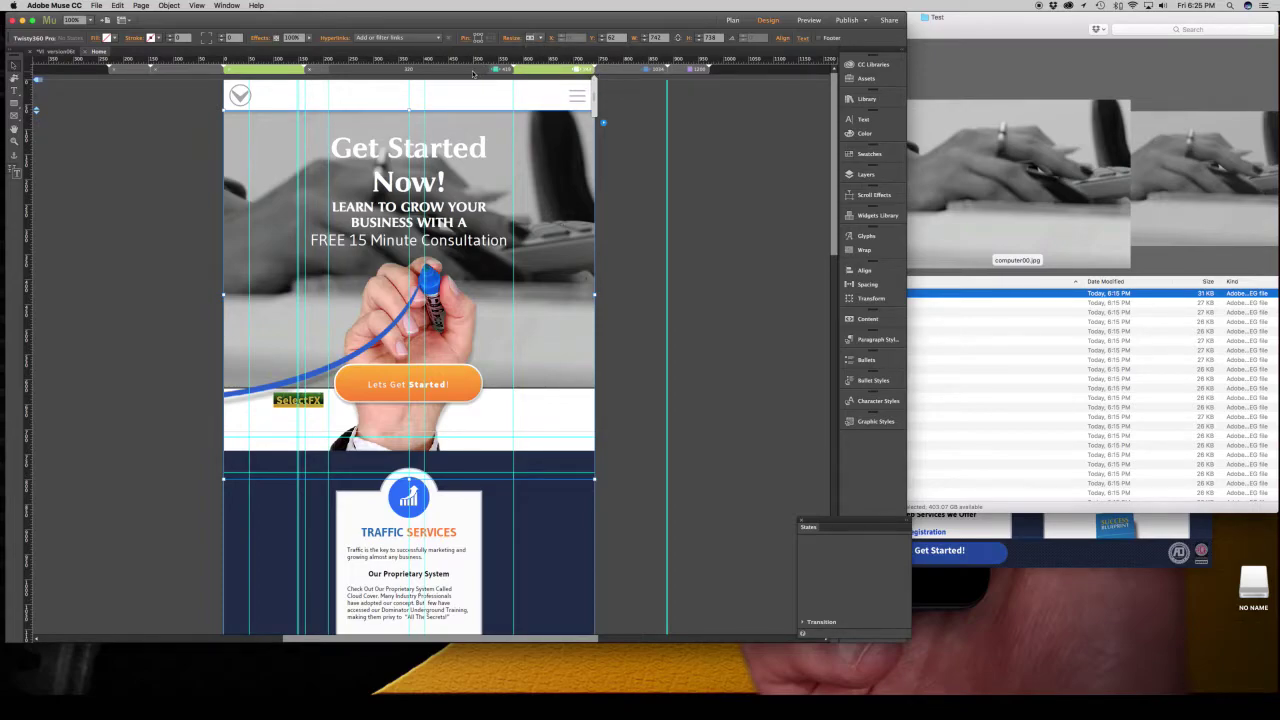
left_click_drag(497, 318, 514, 404)
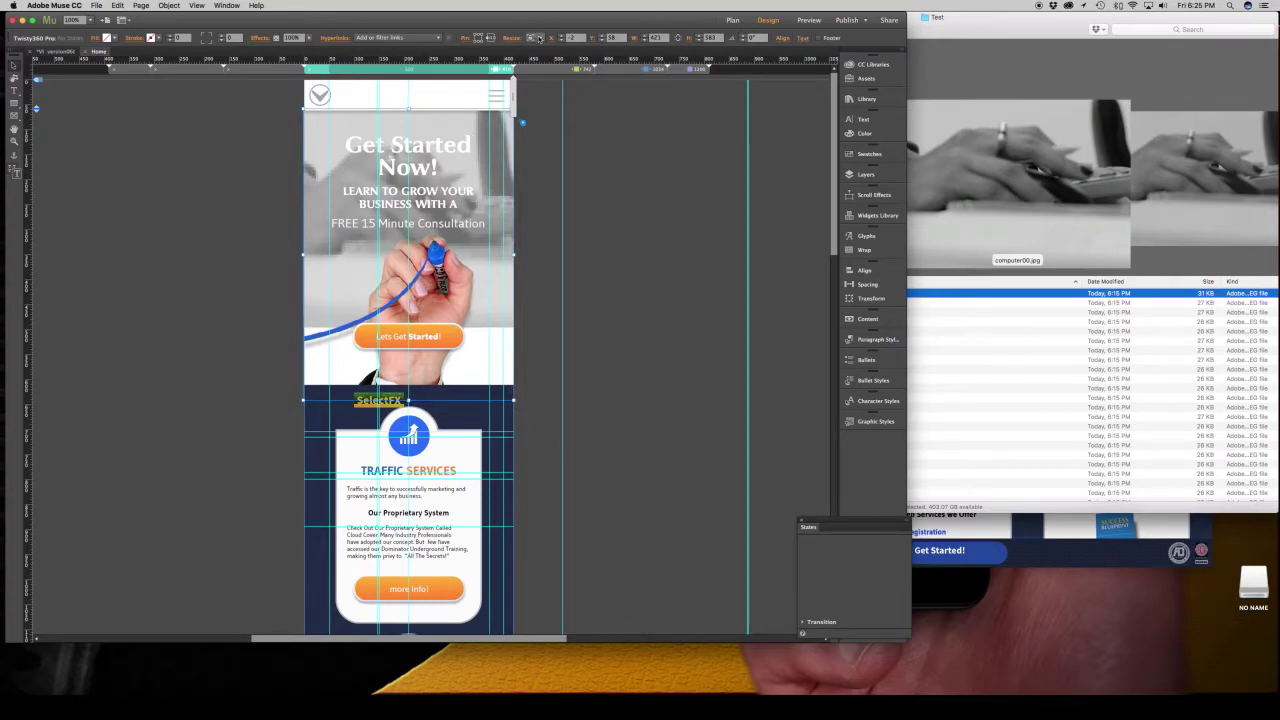
left_click(530, 37)
left_click(540, 88)
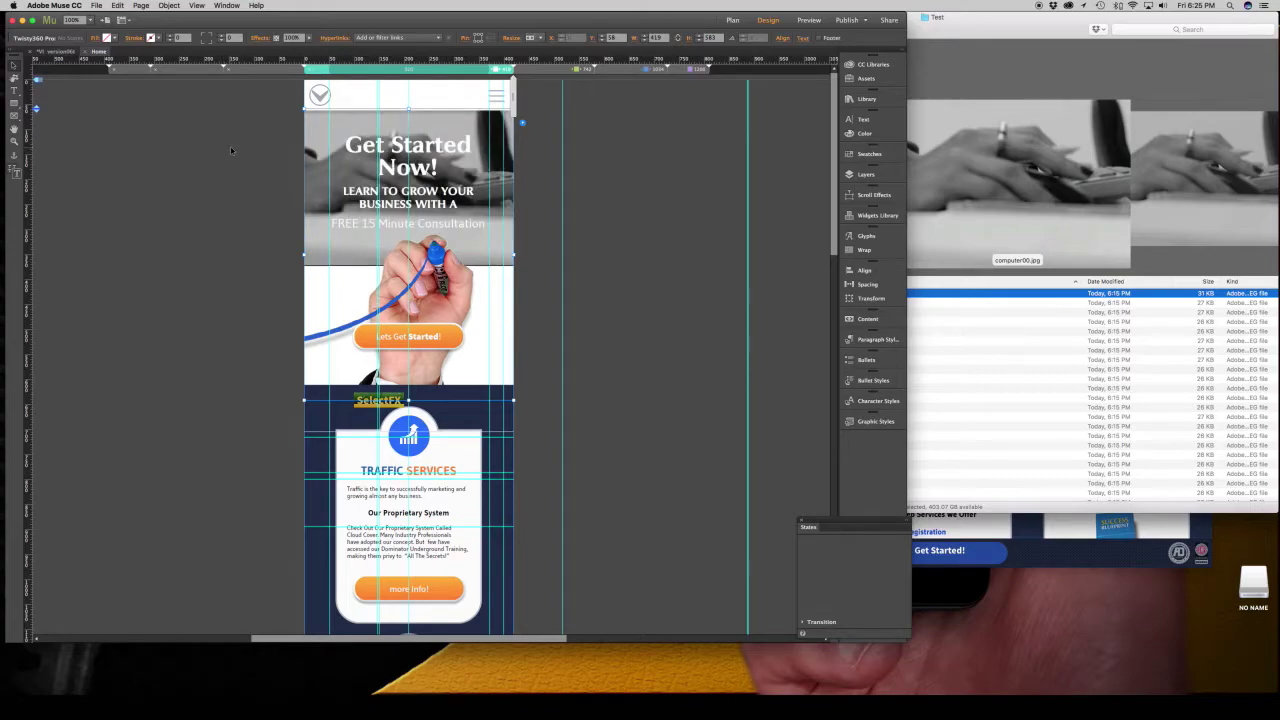
- In the Twisty360 Pro options, set auto play to Continual Play and the animation speed to 0.1
left_click(522, 124)
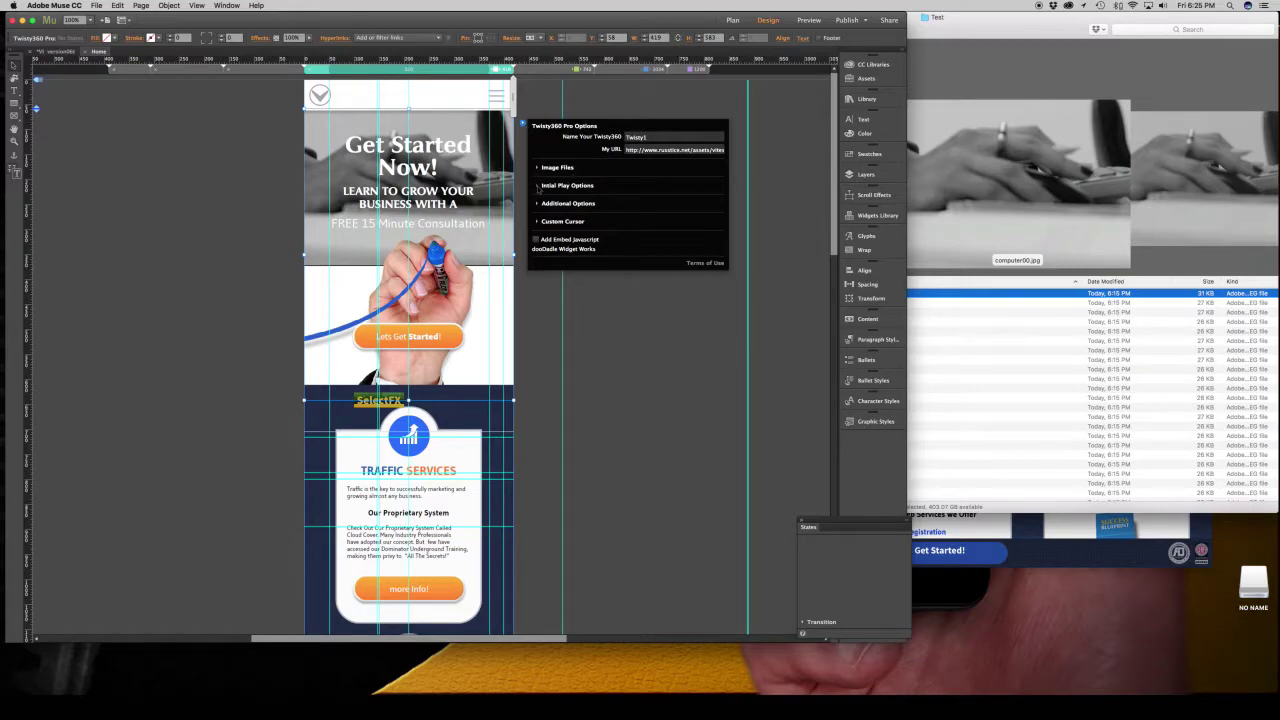
left_click(538, 187)
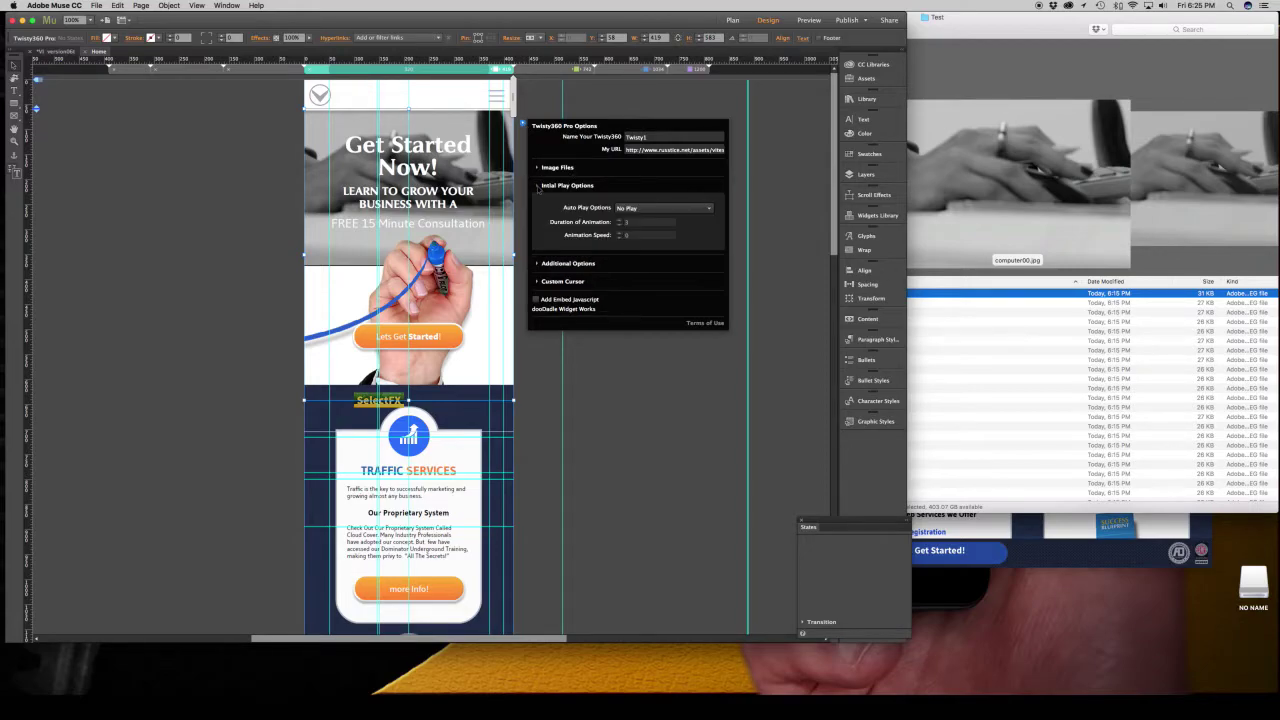
left_click(640, 209)
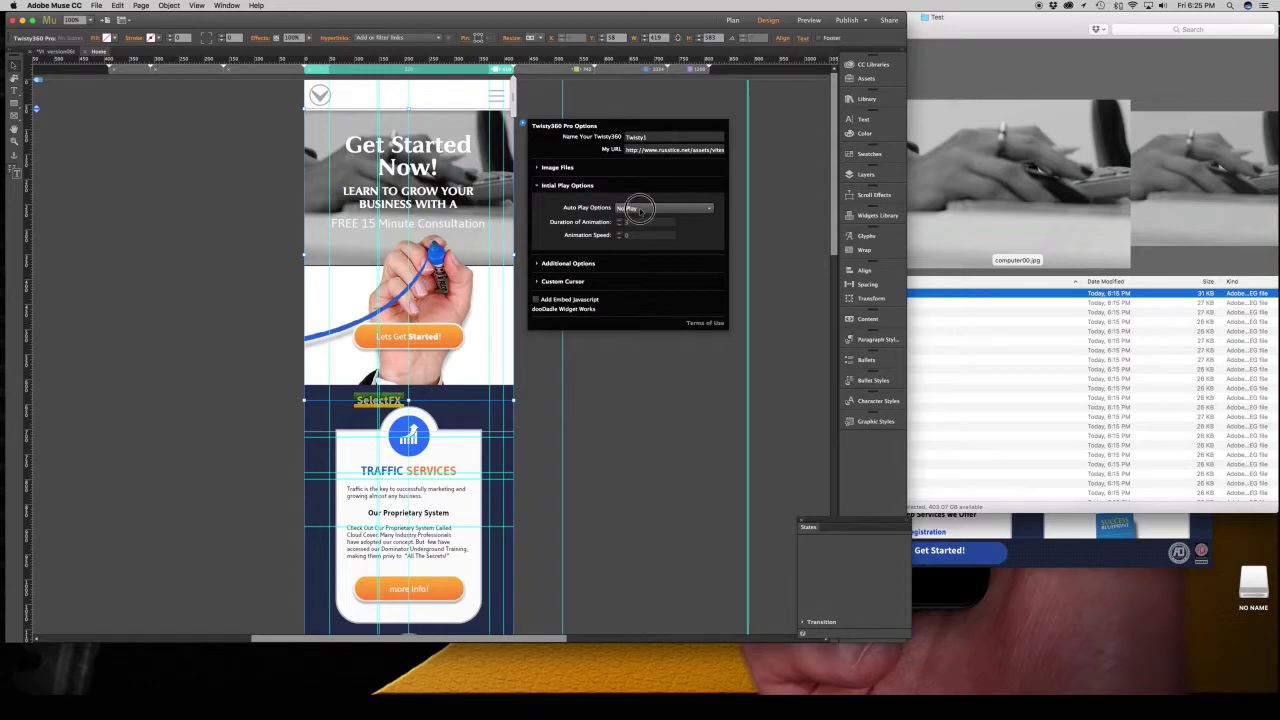
left_click(638, 241)
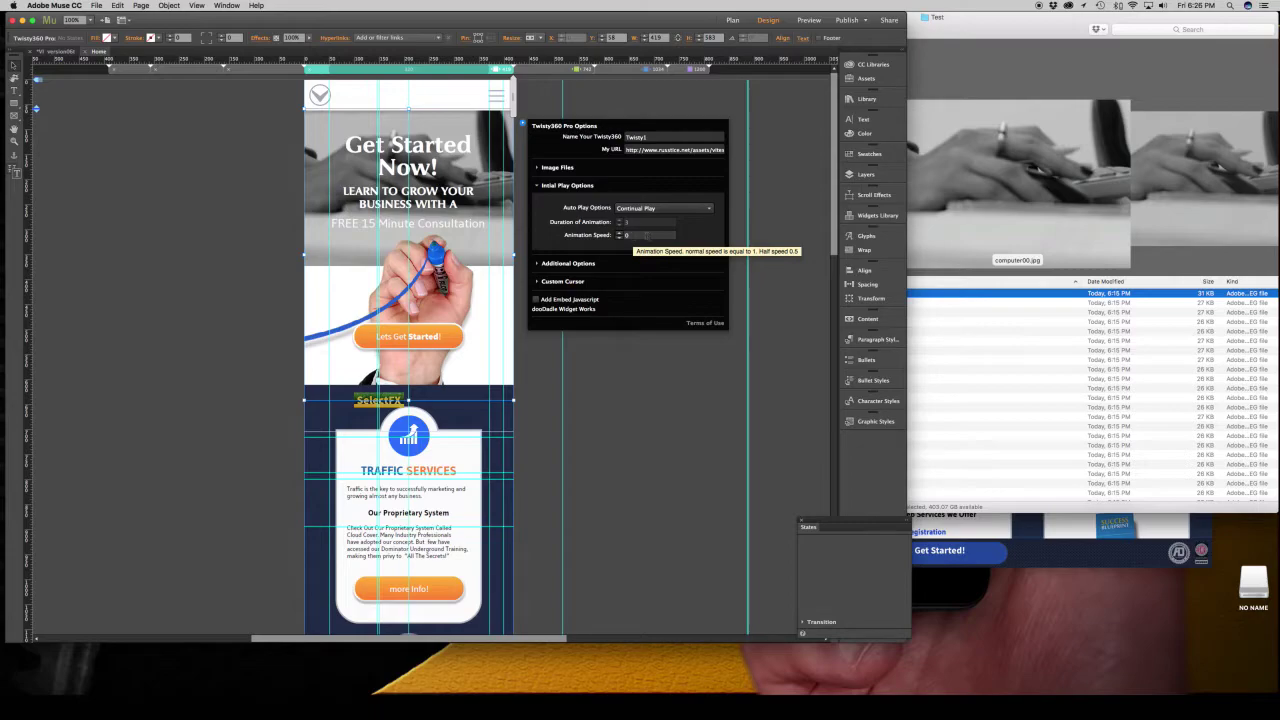
left_click(632, 235)
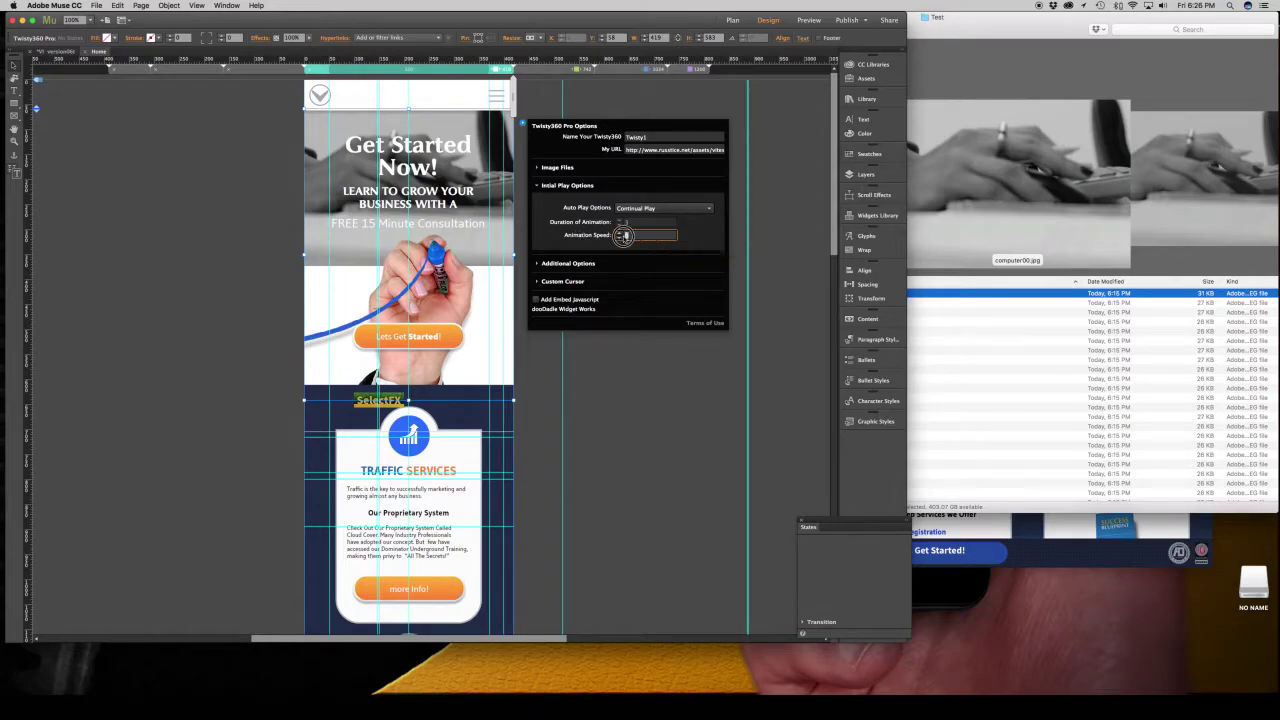
key("super+a")
- Turn off the Twisty360 Loading Indicator, show the Custom Cursor settings, and close the widget options
left_click(546, 264)
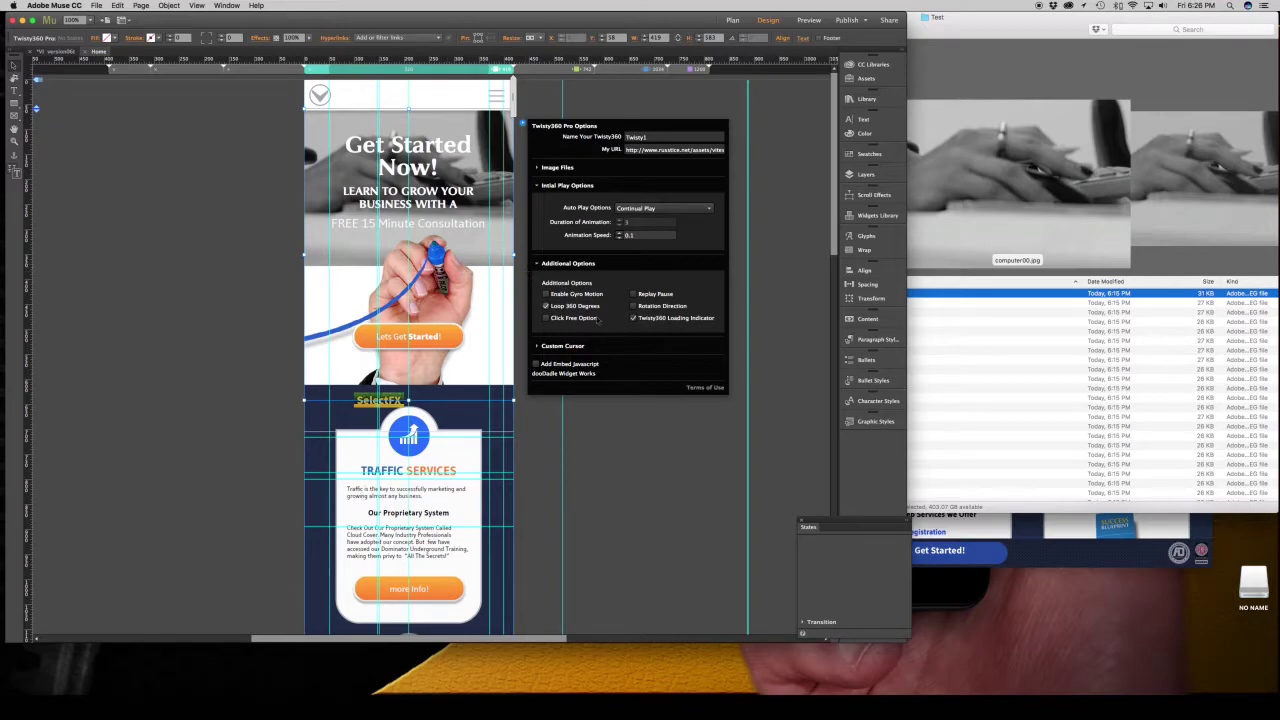
left_click(633, 318)
left_click(538, 346)
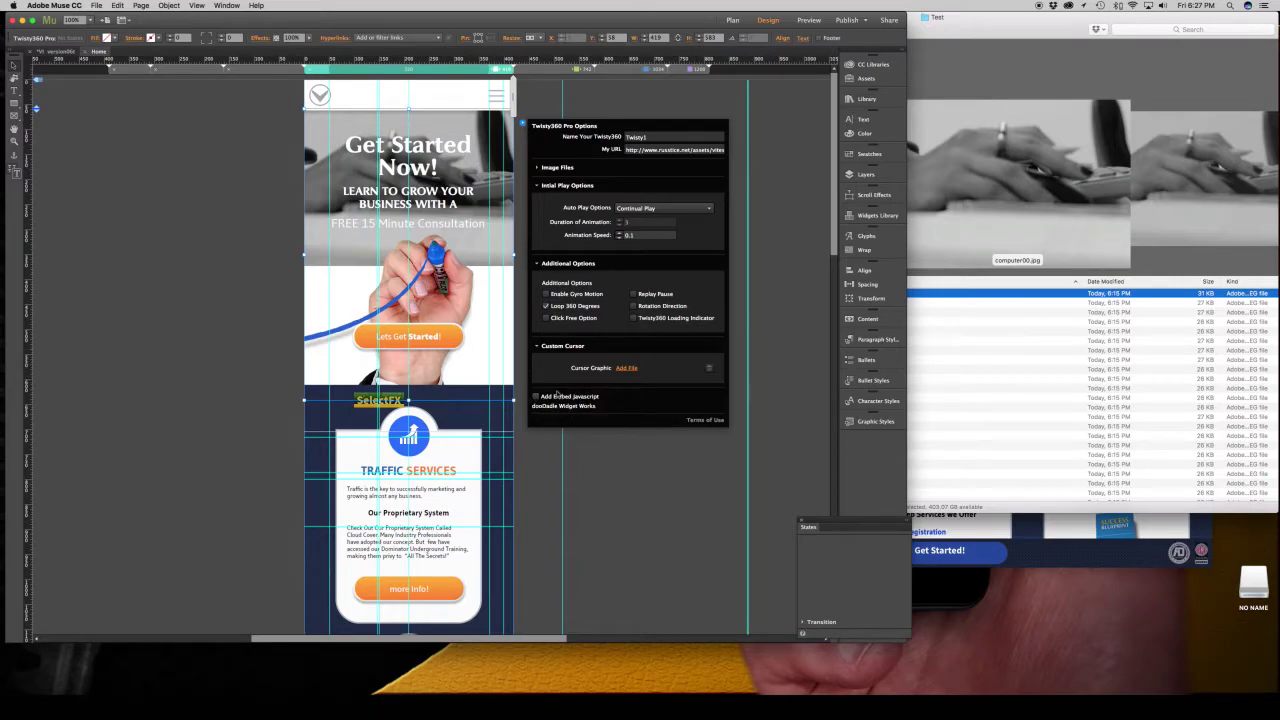
left_click(212, 302)
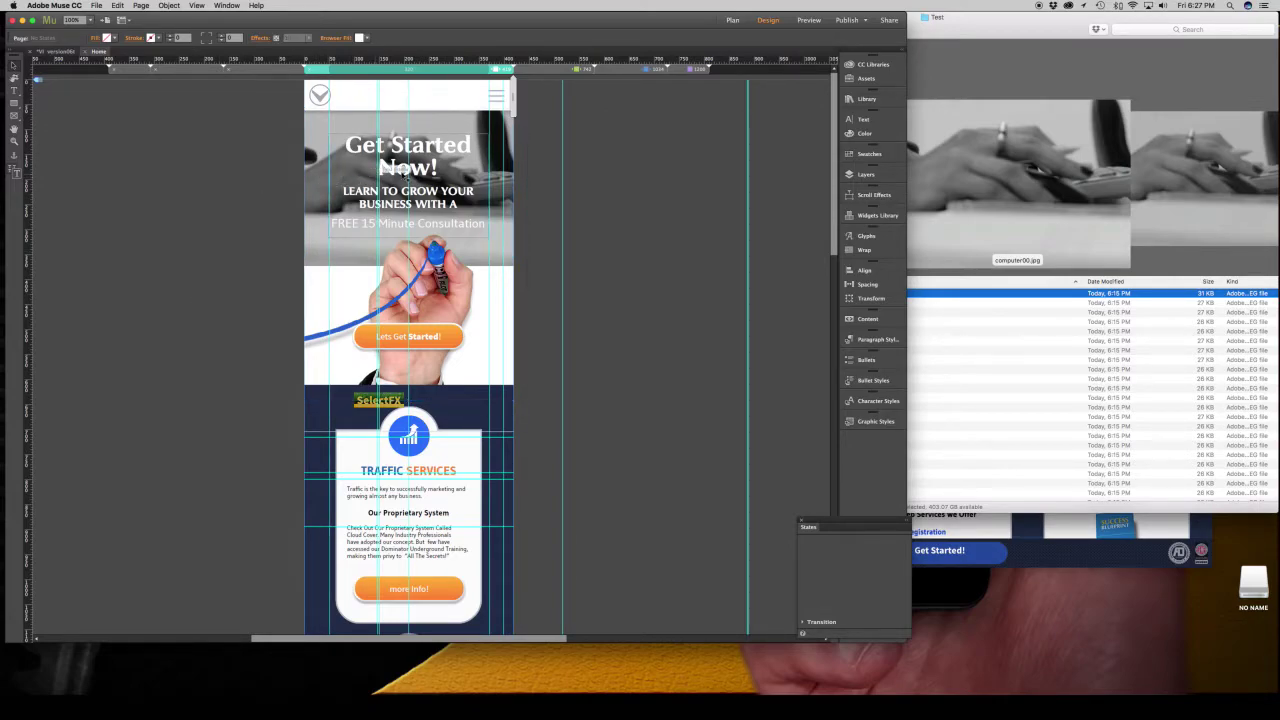
- Try deleting the hand-with-marker image from the banner on the 419 breakpoint
left_click(505, 188)
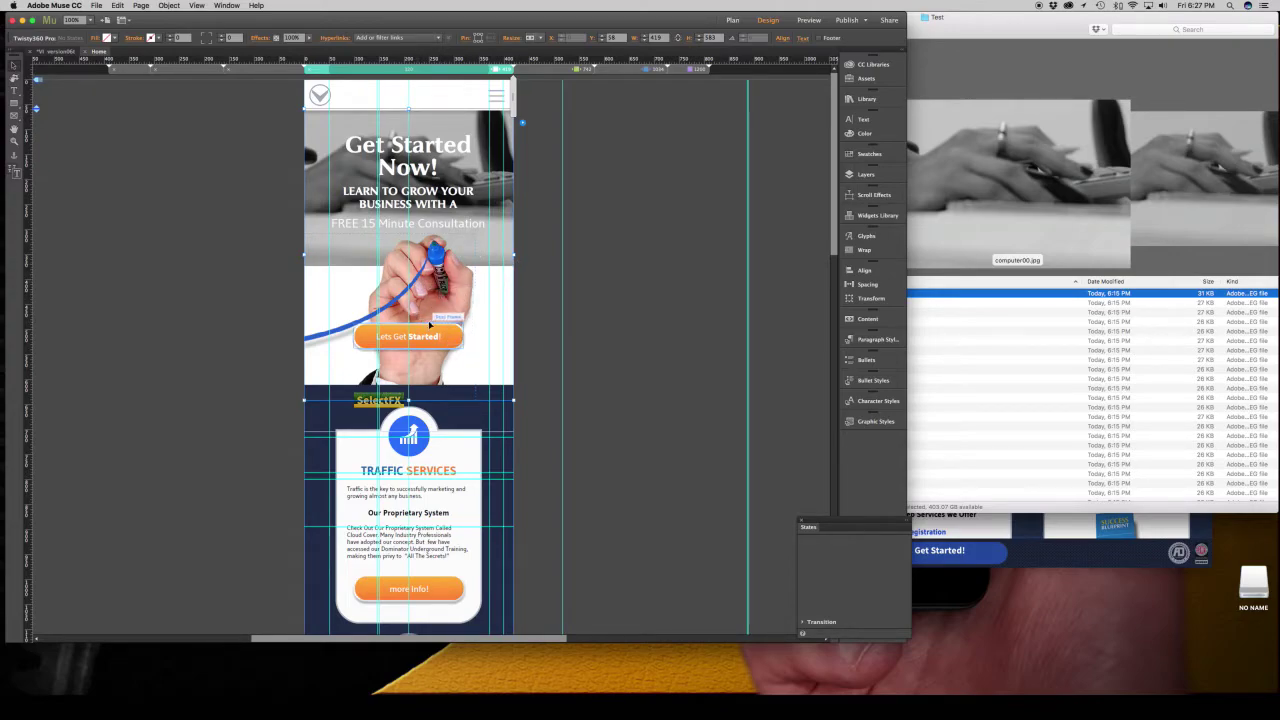
left_click(437, 305)
key("Delete")
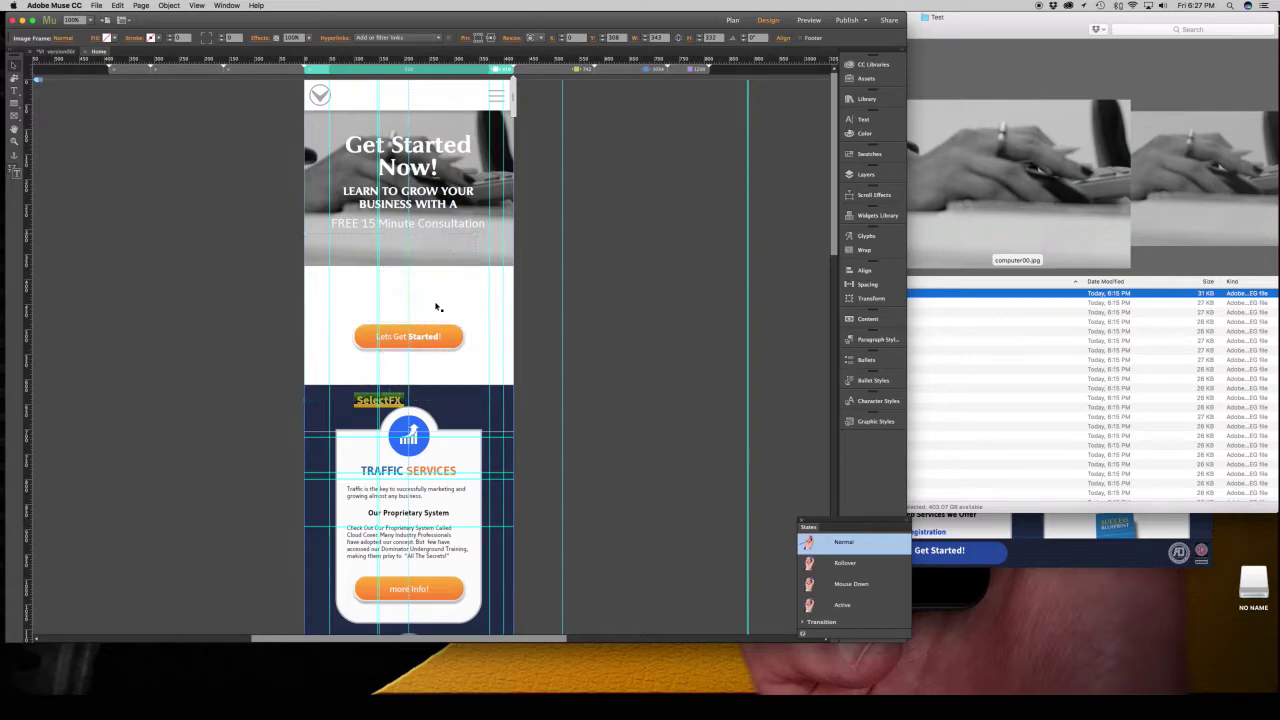
- Pull the Lets Get Started button and the content below it upward, and place the button under the consultation text
left_click(426, 337)
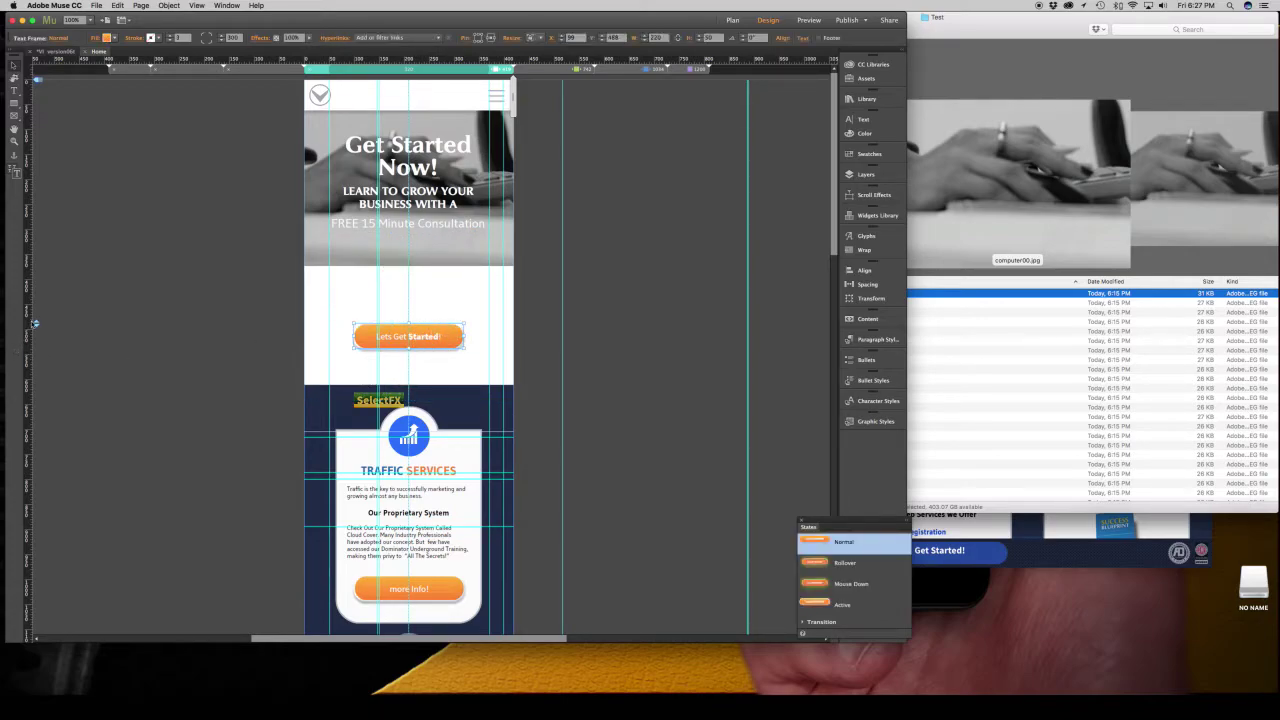
left_click_drag(35, 323, 37, 190)
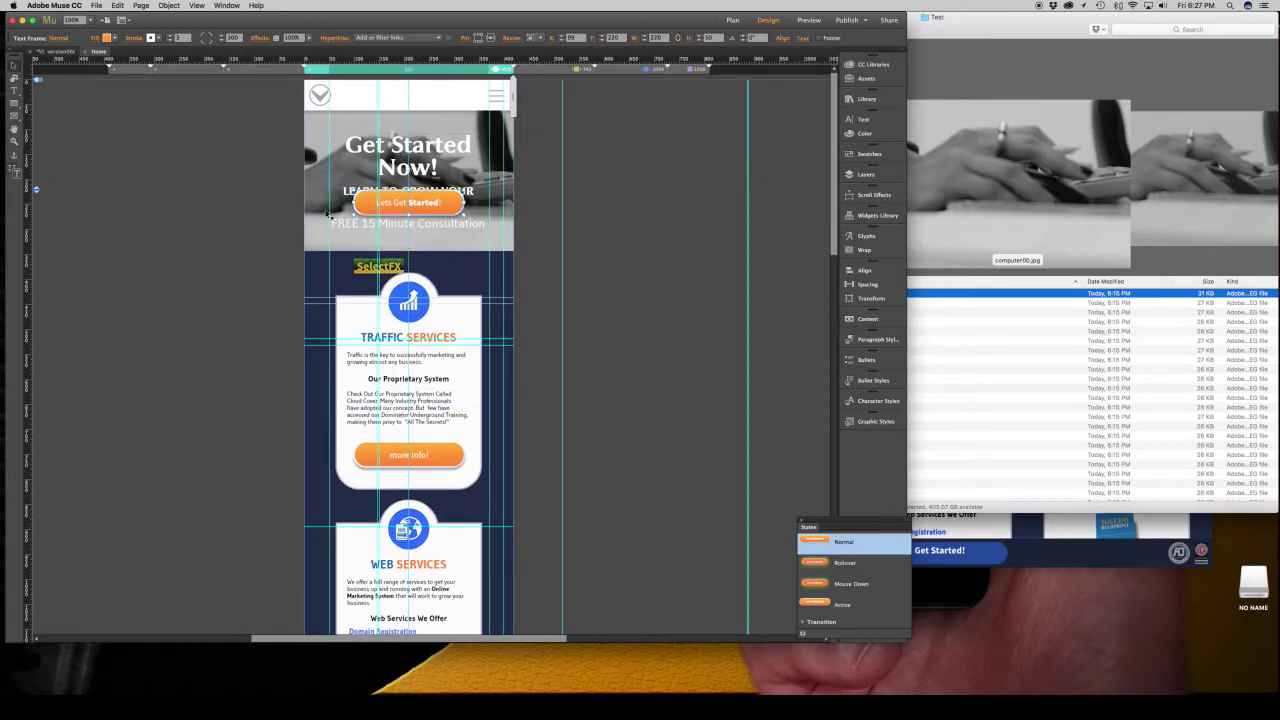
left_click(263, 203)
left_click(424, 205)
left_click_drag(421, 205, 420, 254)
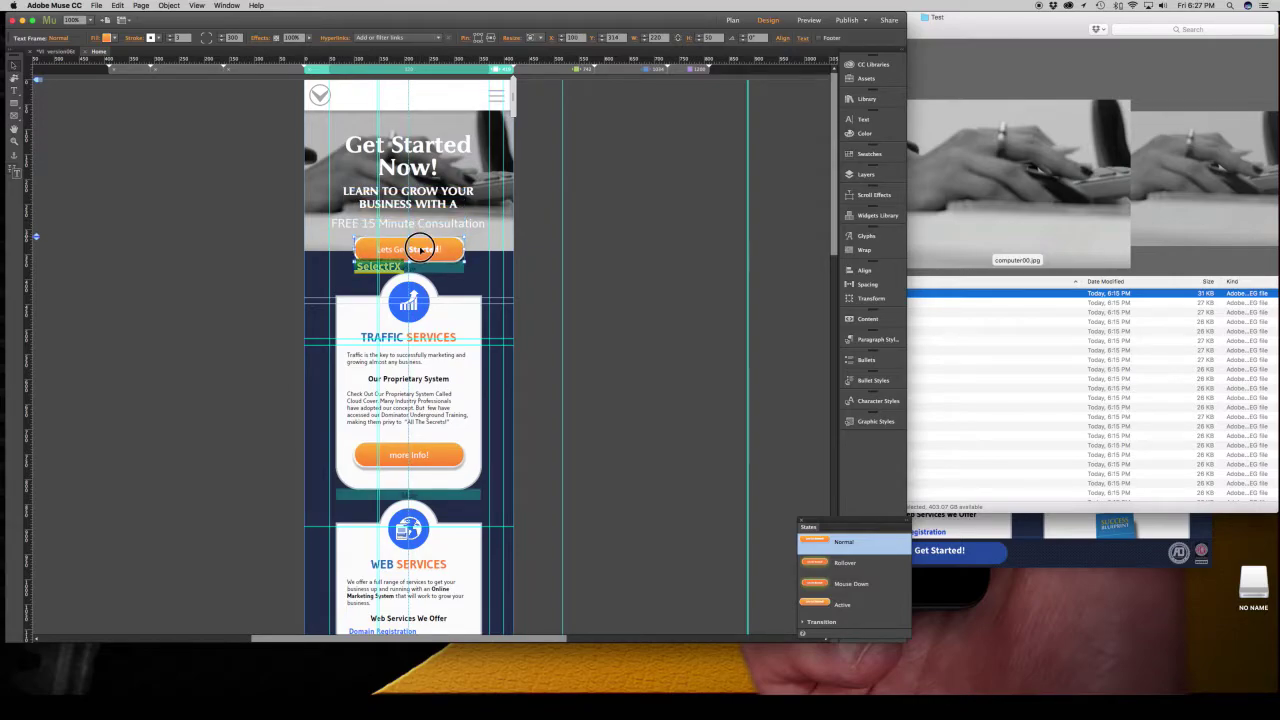
left_click(162, 260)
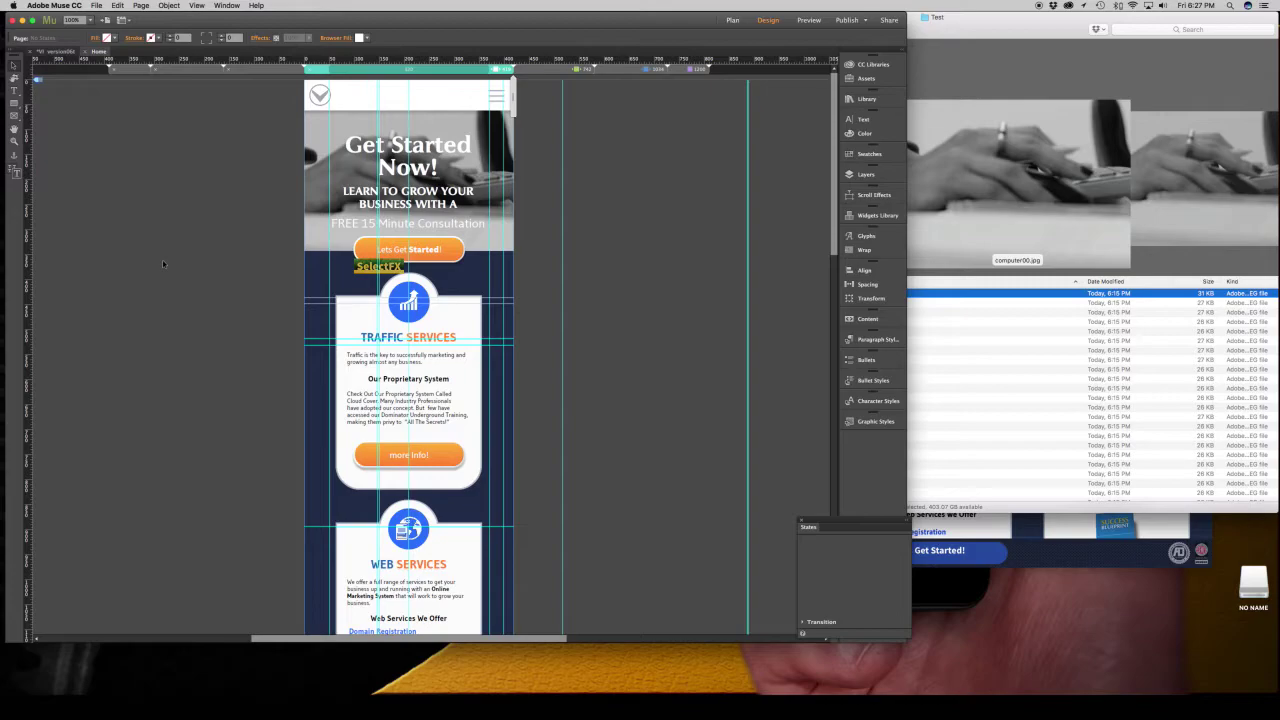
- Check the banner on the 742 breakpoint, and undo the button moves and the hand image deletion
left_click(543, 71)
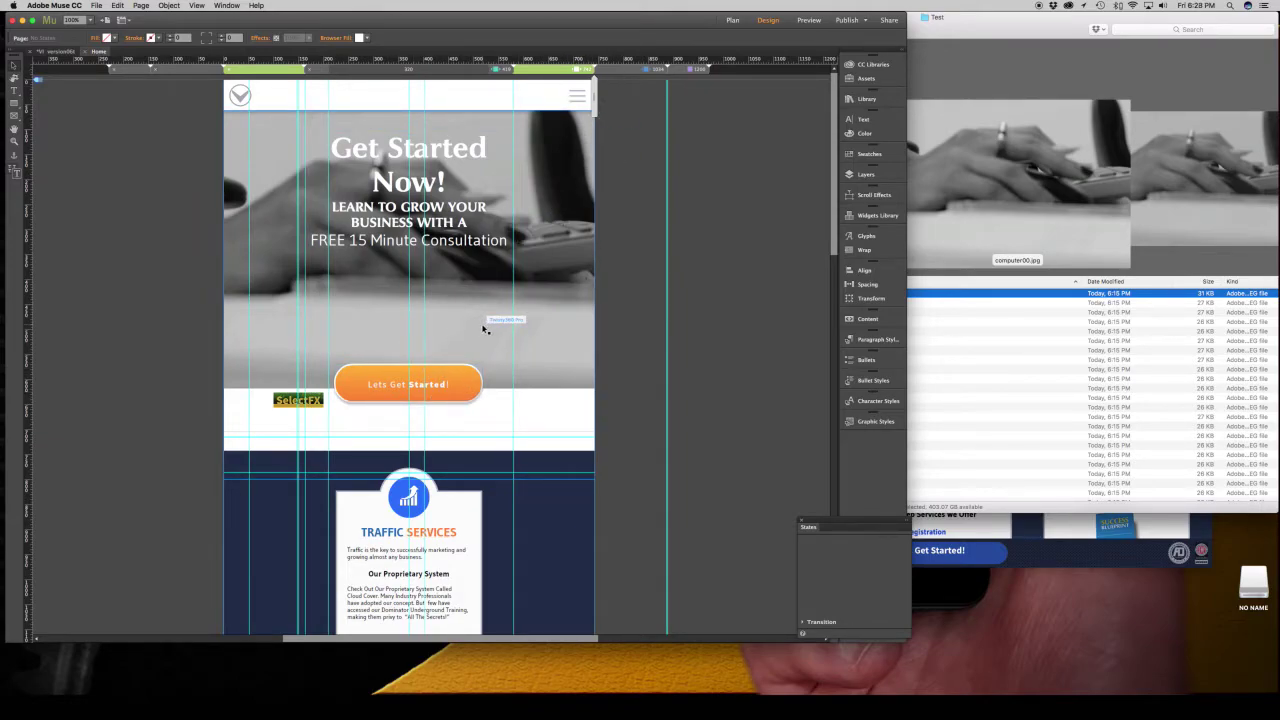
key("ctrl+z")
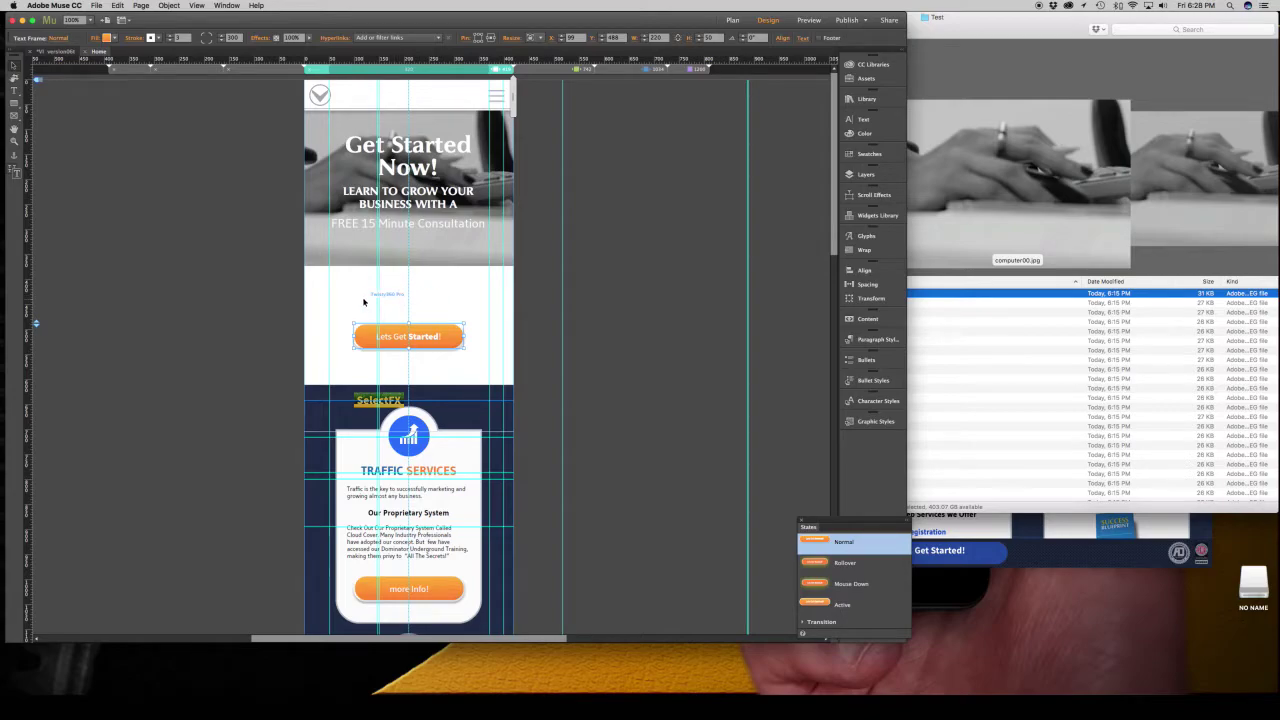
- Hide the hand-with-marker image in the 419 breakpoint only
left_click(385, 305)
right_click(444, 303)
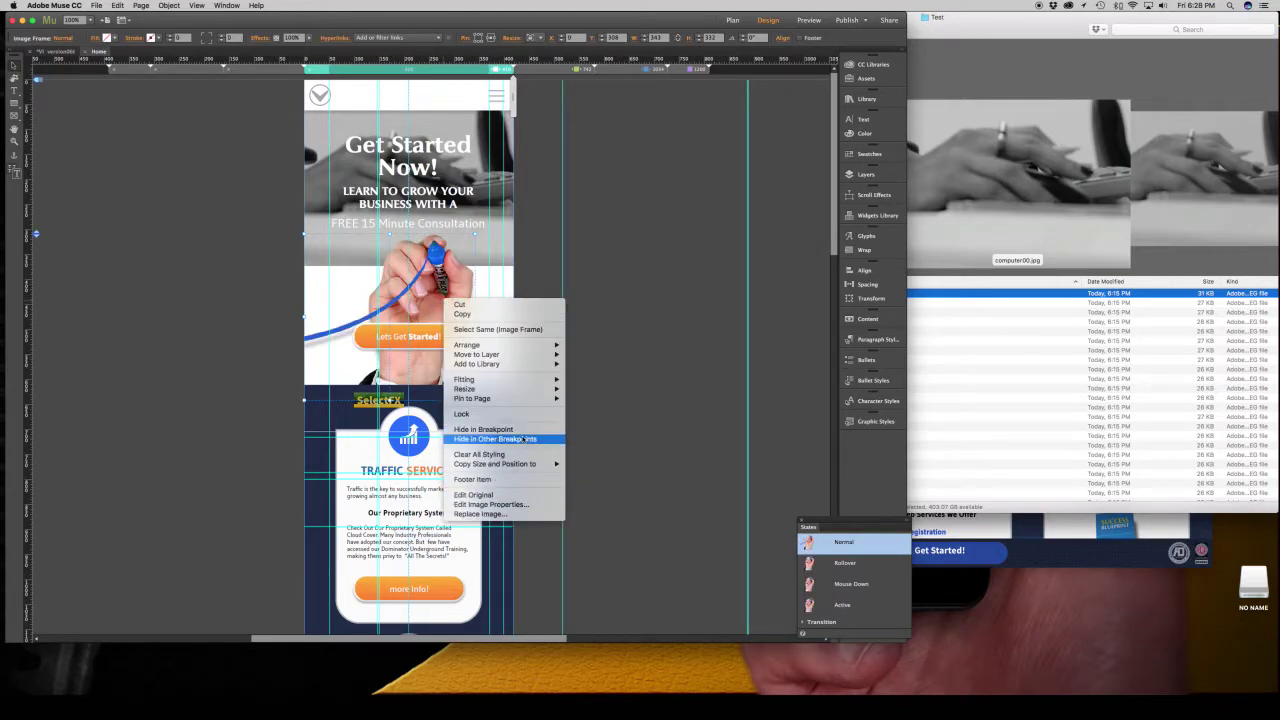
left_click(485, 429)
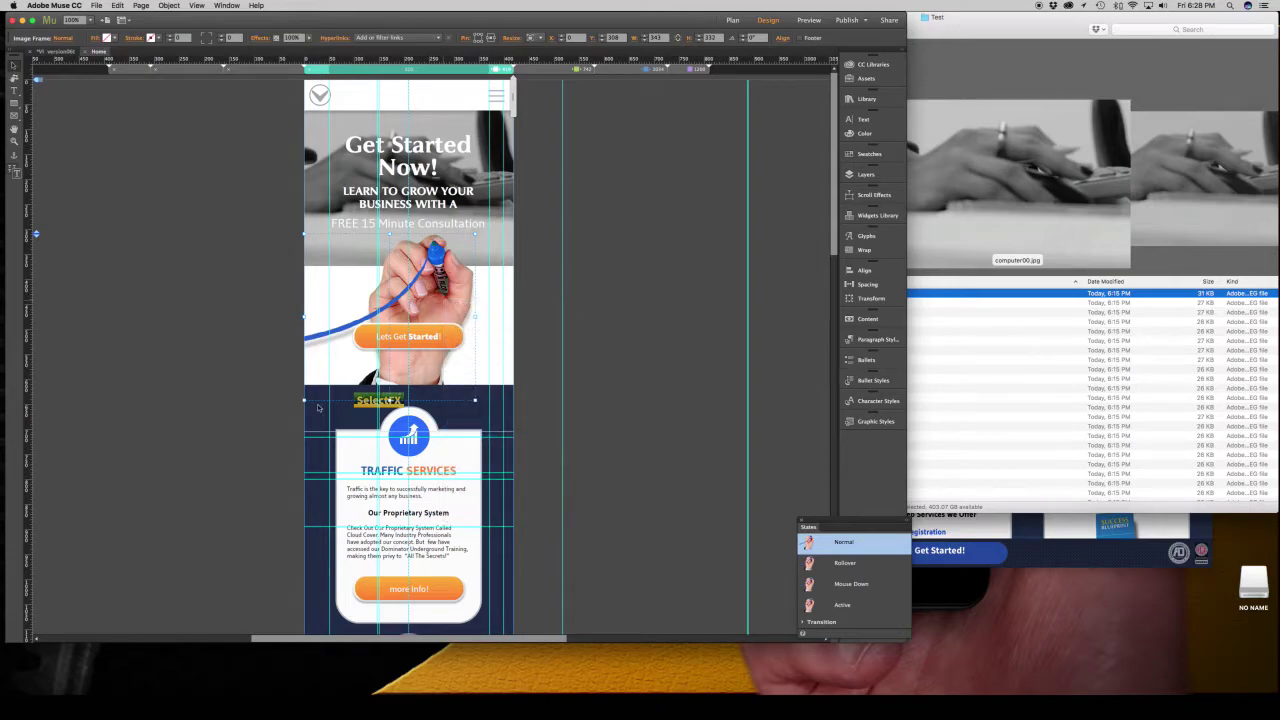
- Shift the Lets Get Started button and all content below it upward, and reposition the button just beneath the consultation text
left_click(395, 333)
left_click_drag(38, 325, 61, 186)
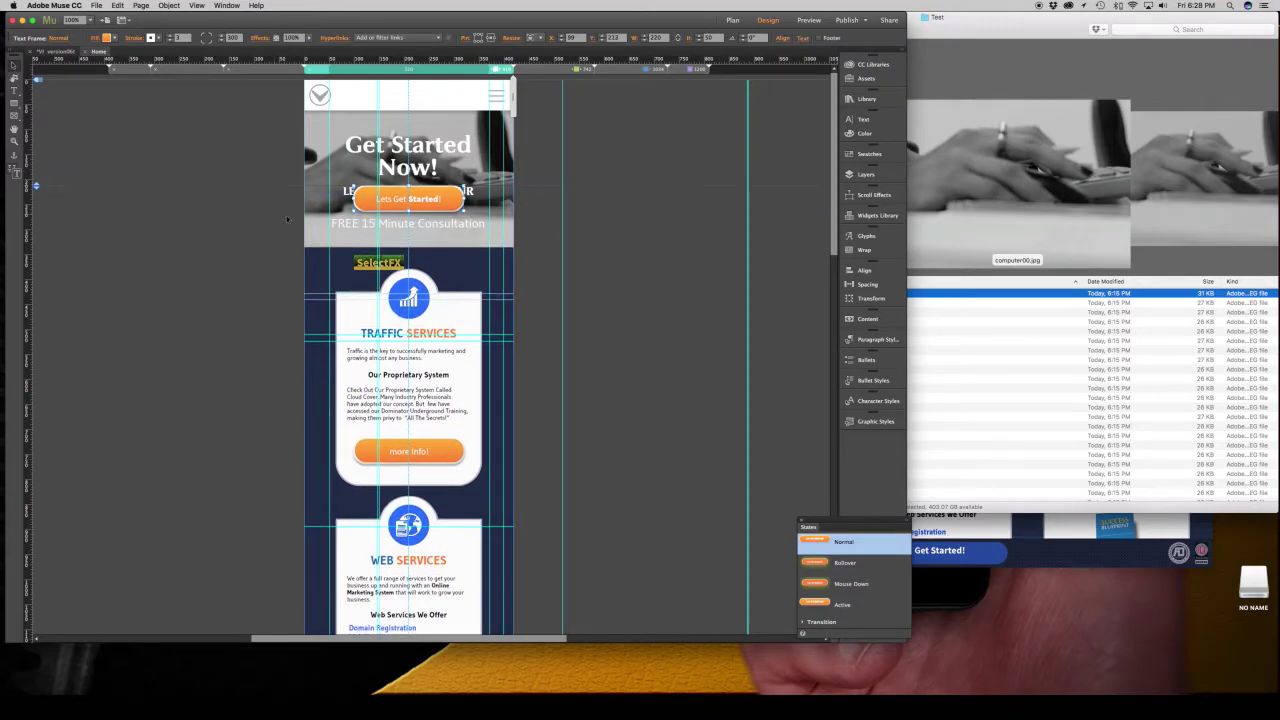
left_click_drag(395, 203, 393, 250)
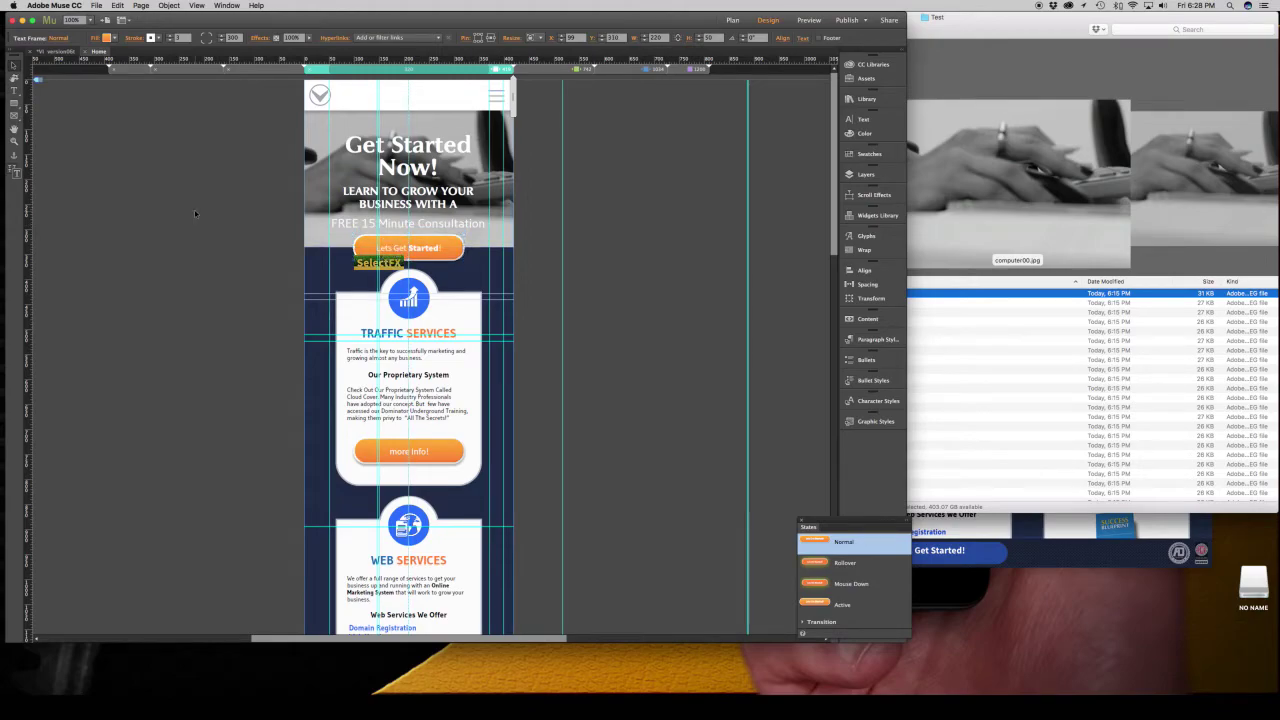
- On the 742 breakpoint, shift the Lets Get Started button and all content below it upward, and lower the button alone slightly
left_click(537, 86)
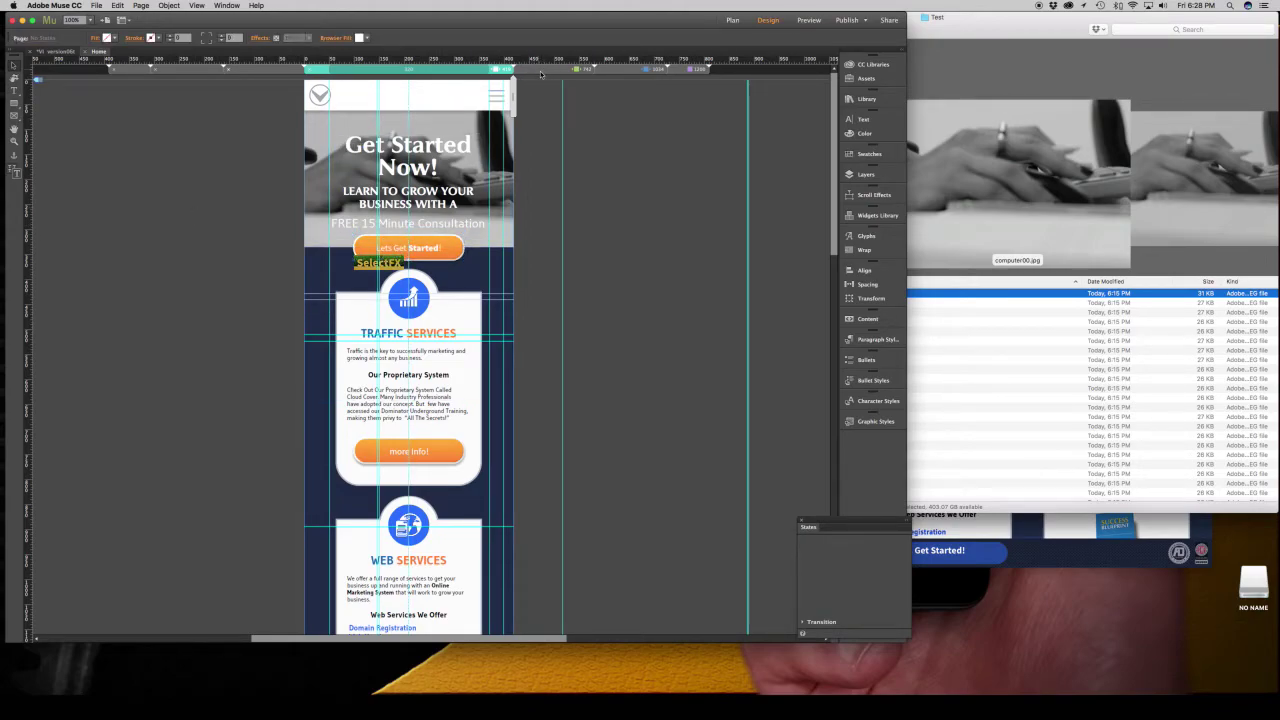
left_click(540, 72)
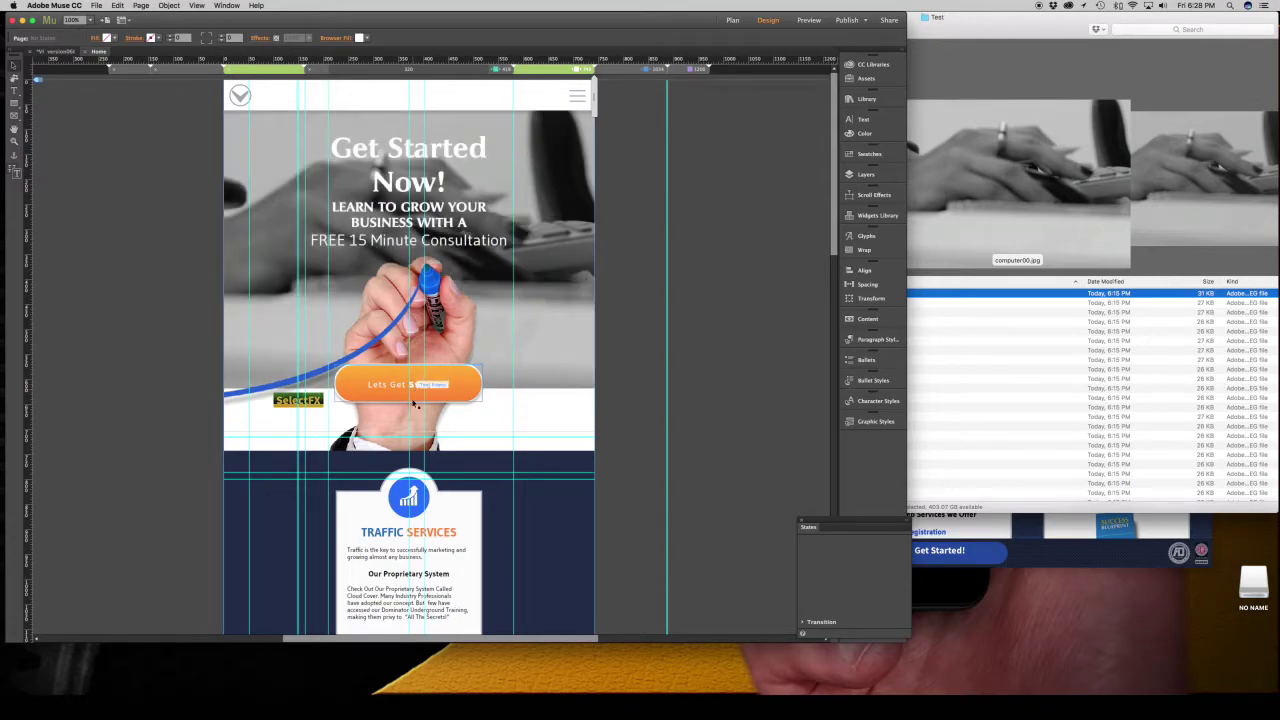
left_click(400, 432)
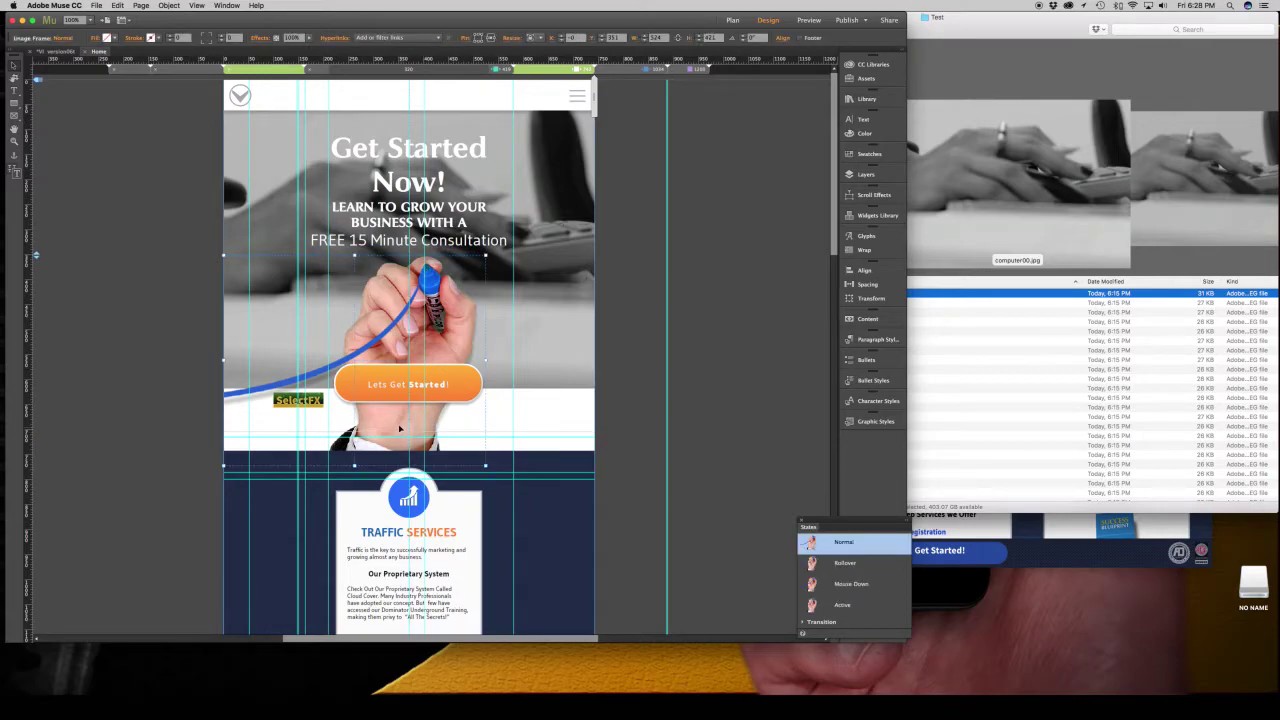
left_click(385, 393)
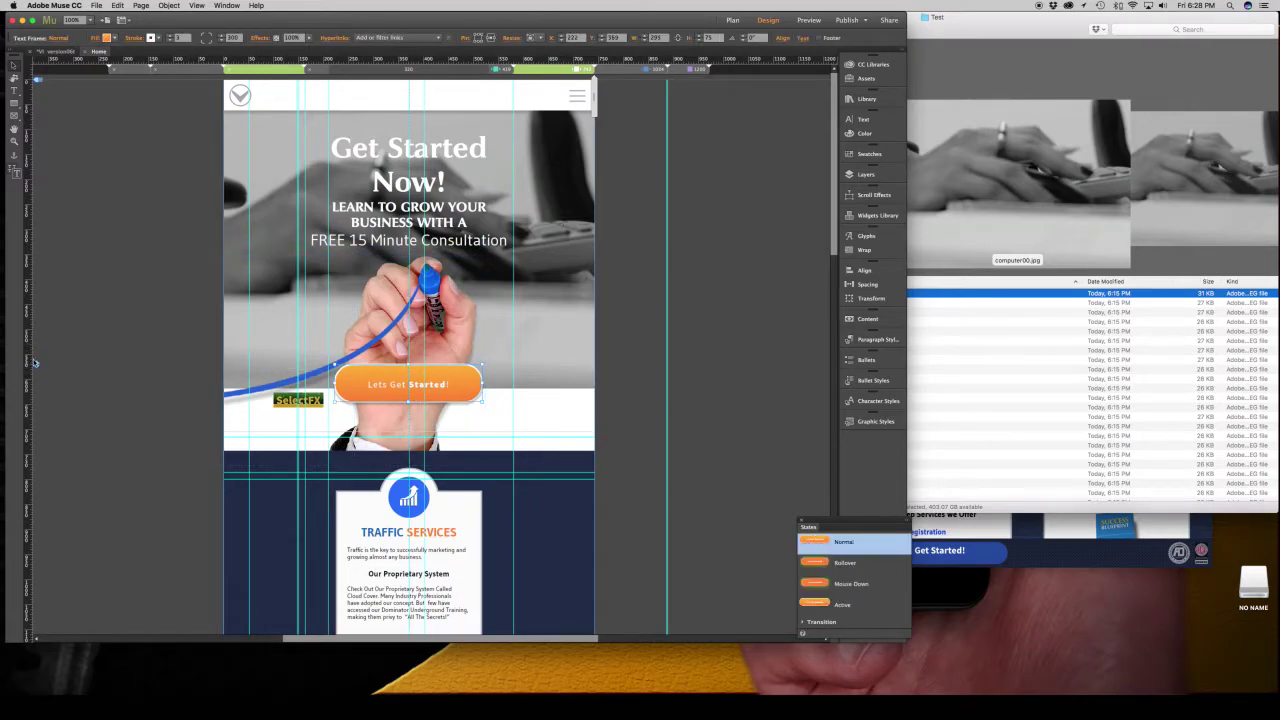
left_click_drag(36, 364, 36, 281)
left_click(398, 302)
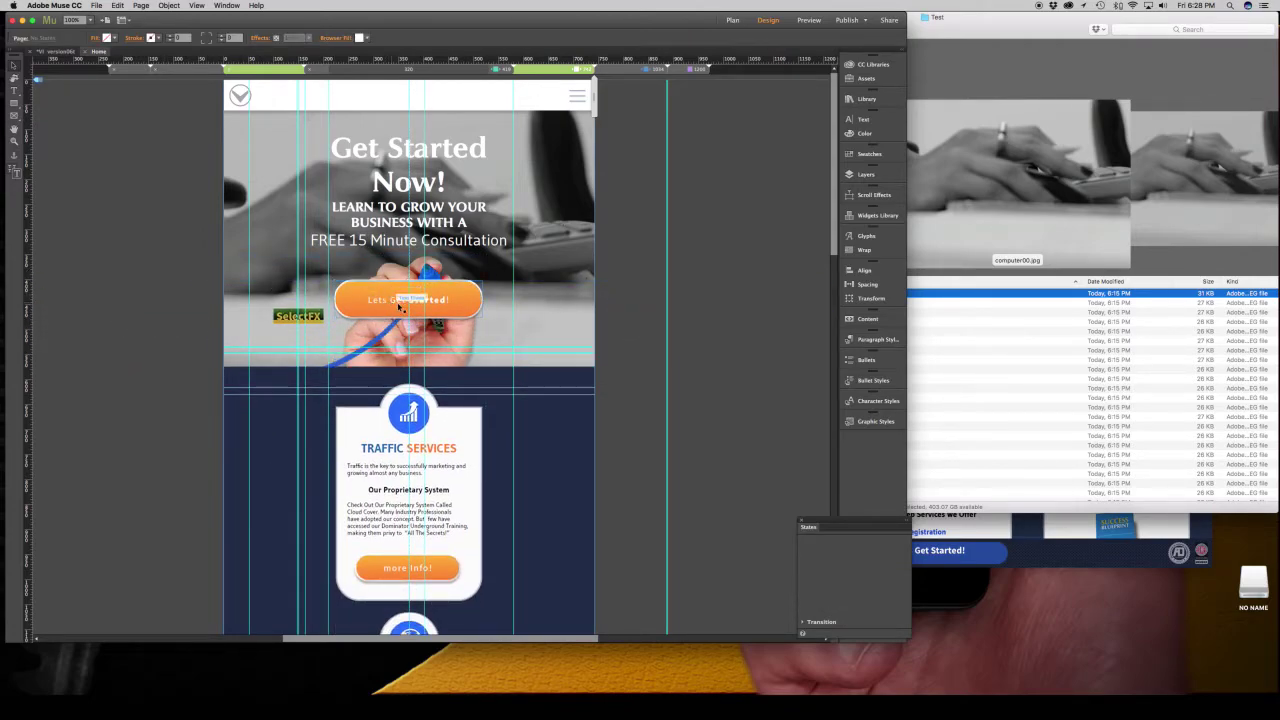
left_click_drag(399, 305, 402, 336)
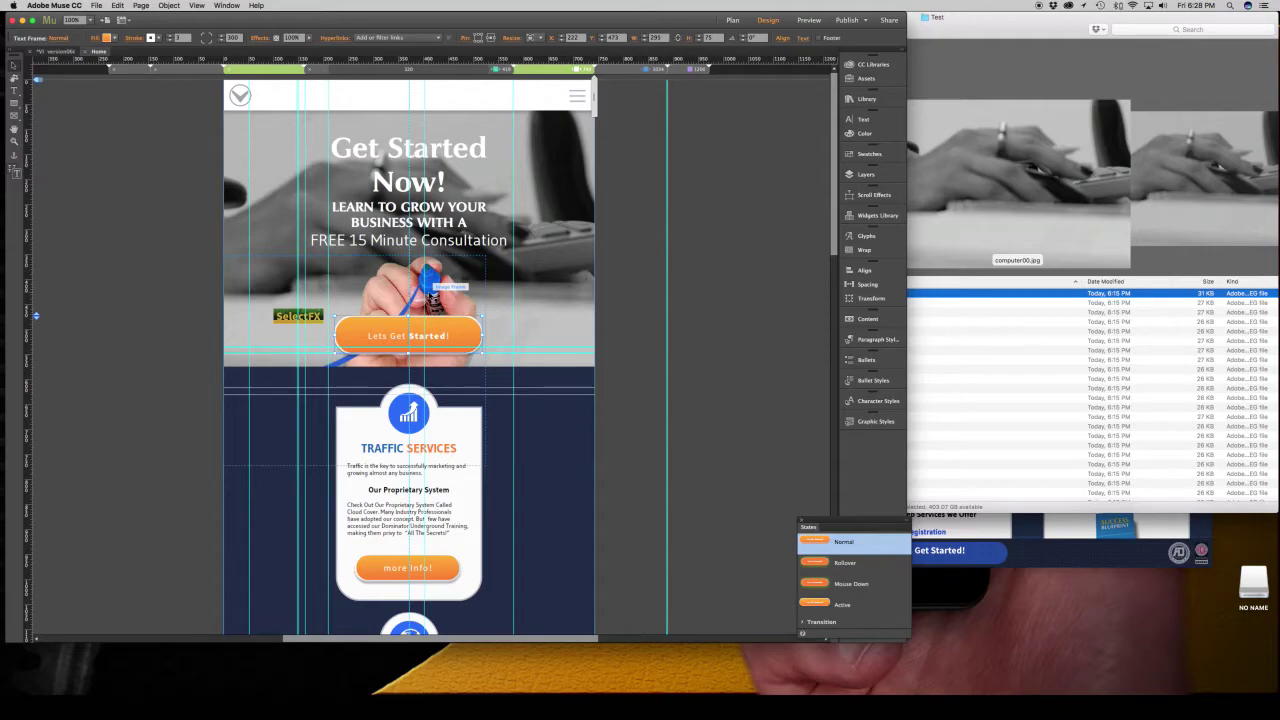
- Move the hand-with-marker image toward the banner's right side, so the hand sits beside the Lets Get Started button
left_click(429, 284)
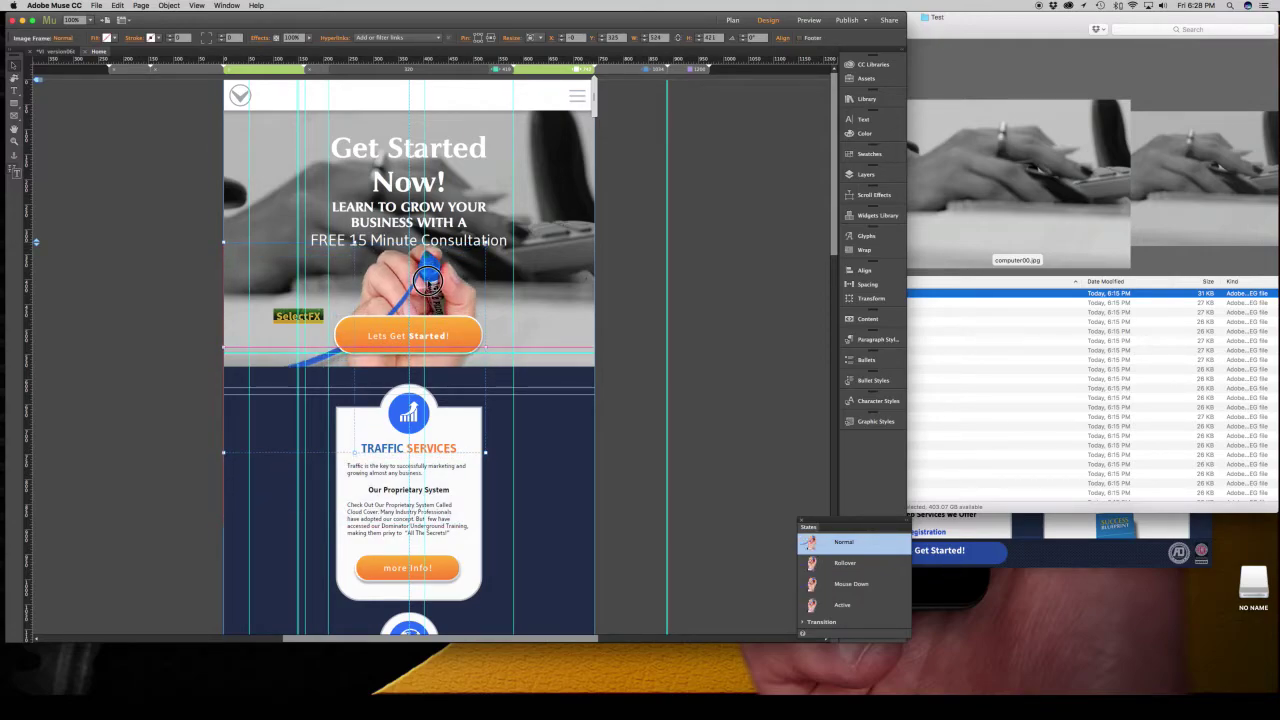
left_click_drag(429, 284, 525, 283)
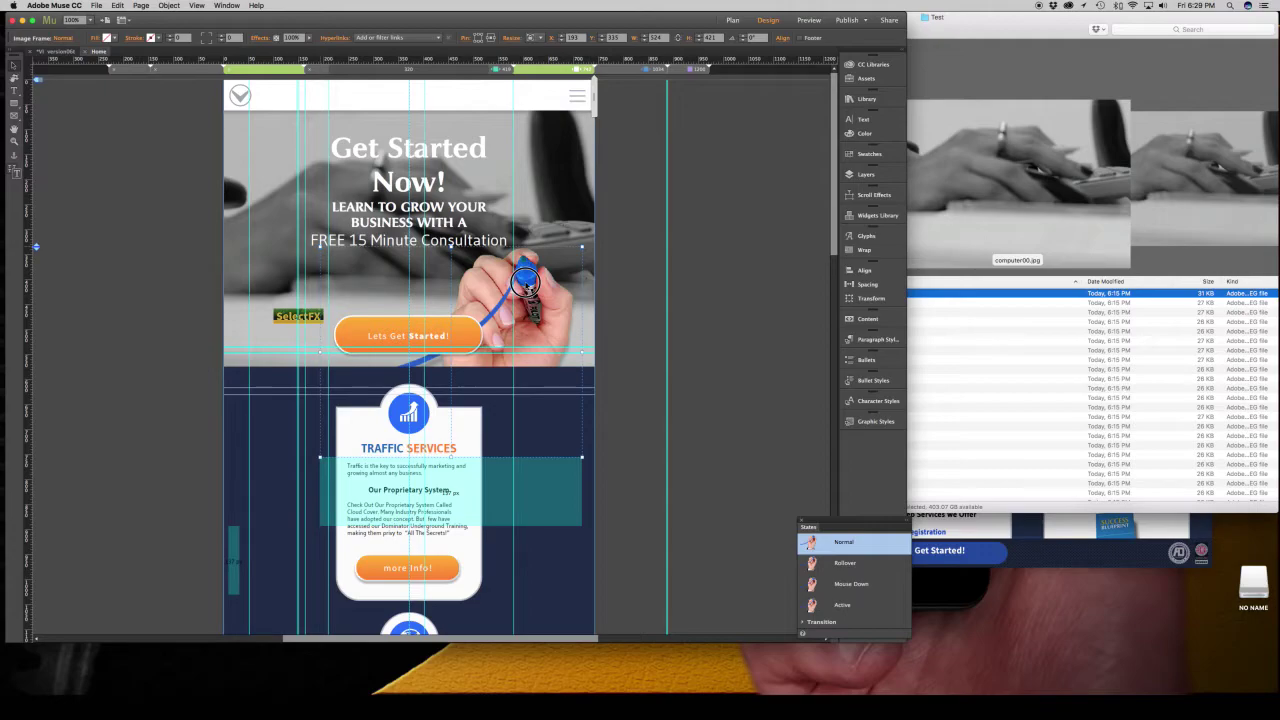
left_click_drag(525, 283, 525, 283)
- Raise the Lets Get Started button closer to the consultation text, and pull it up further together with the content below
left_click(382, 340)
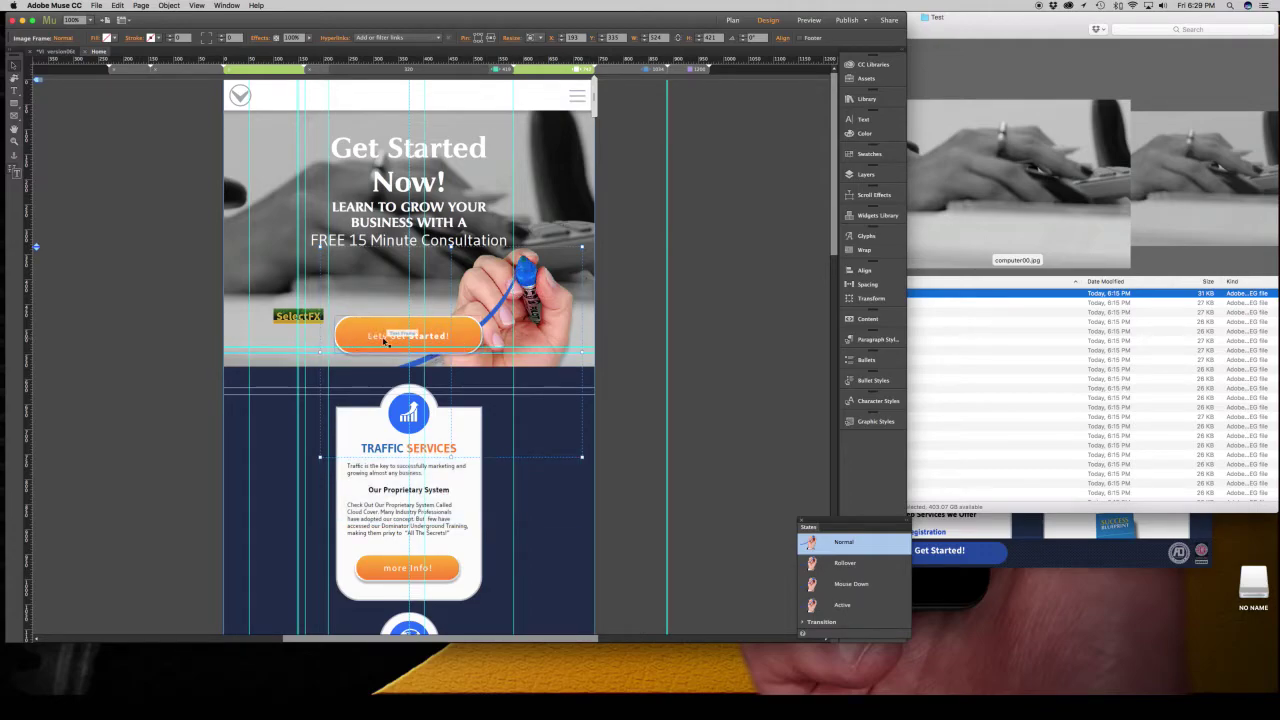
left_click_drag(382, 341, 382, 322)
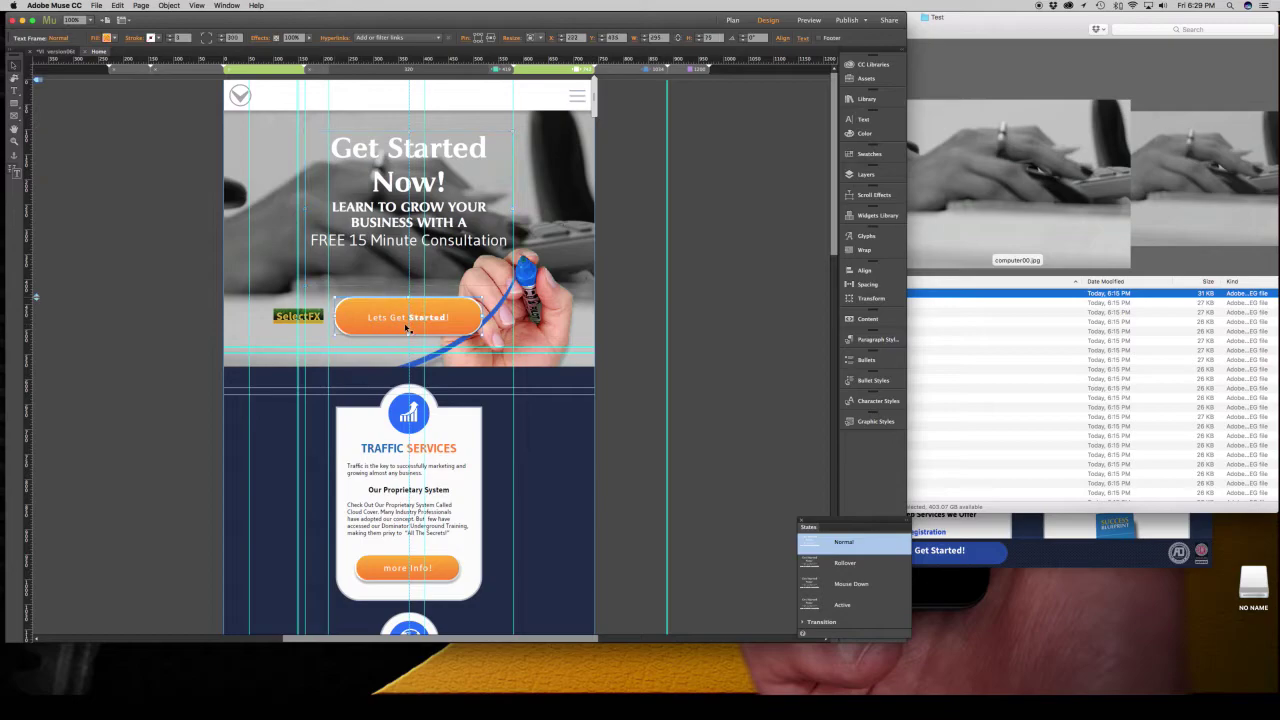
left_click_drag(36, 297, 37, 282)
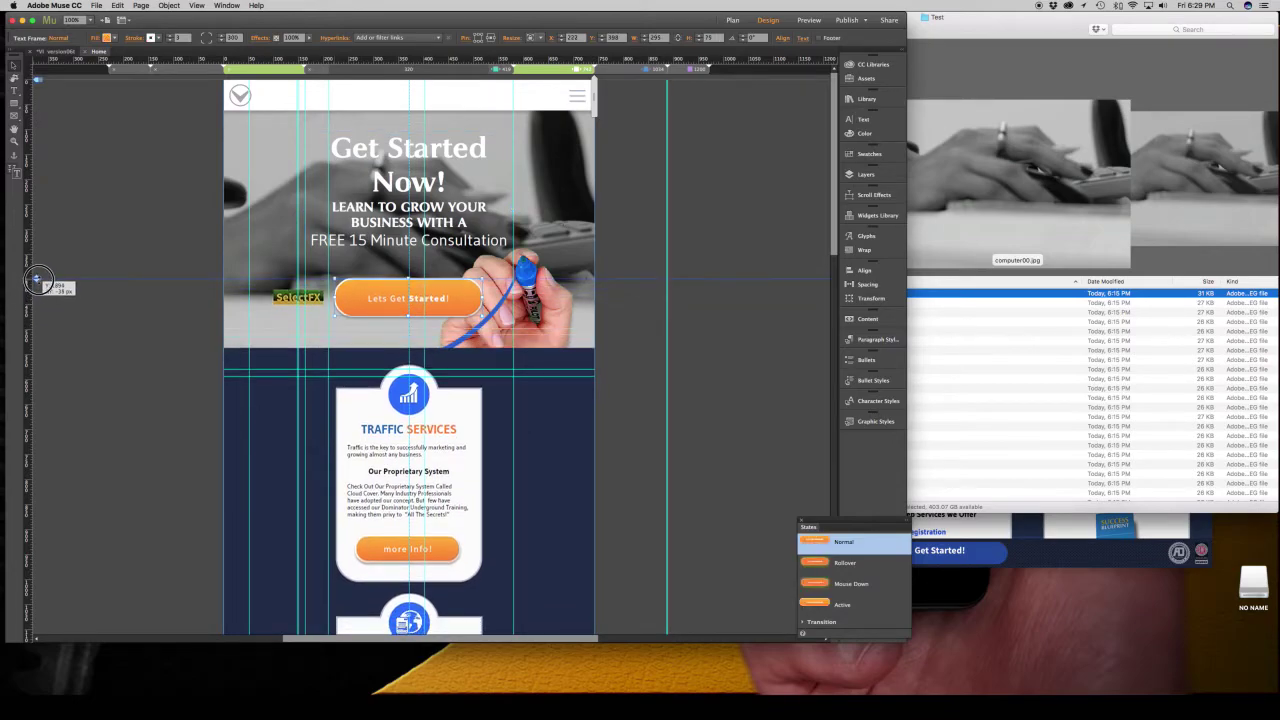
- Check how the Twisty360 Pro banner and hand image adapt at page widths below the 742 breakpoint
left_click(556, 208)
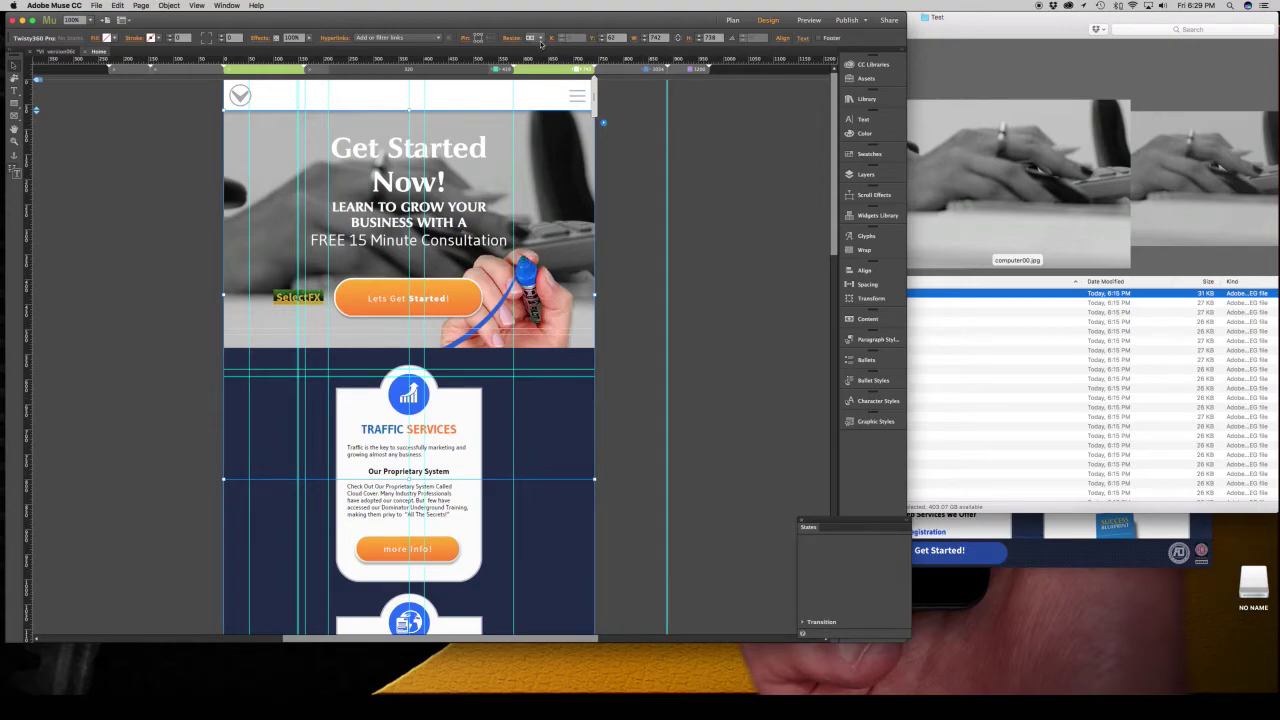
left_click_drag(594, 93, 559, 95)
left_click_drag(558, 269, 565, 302)
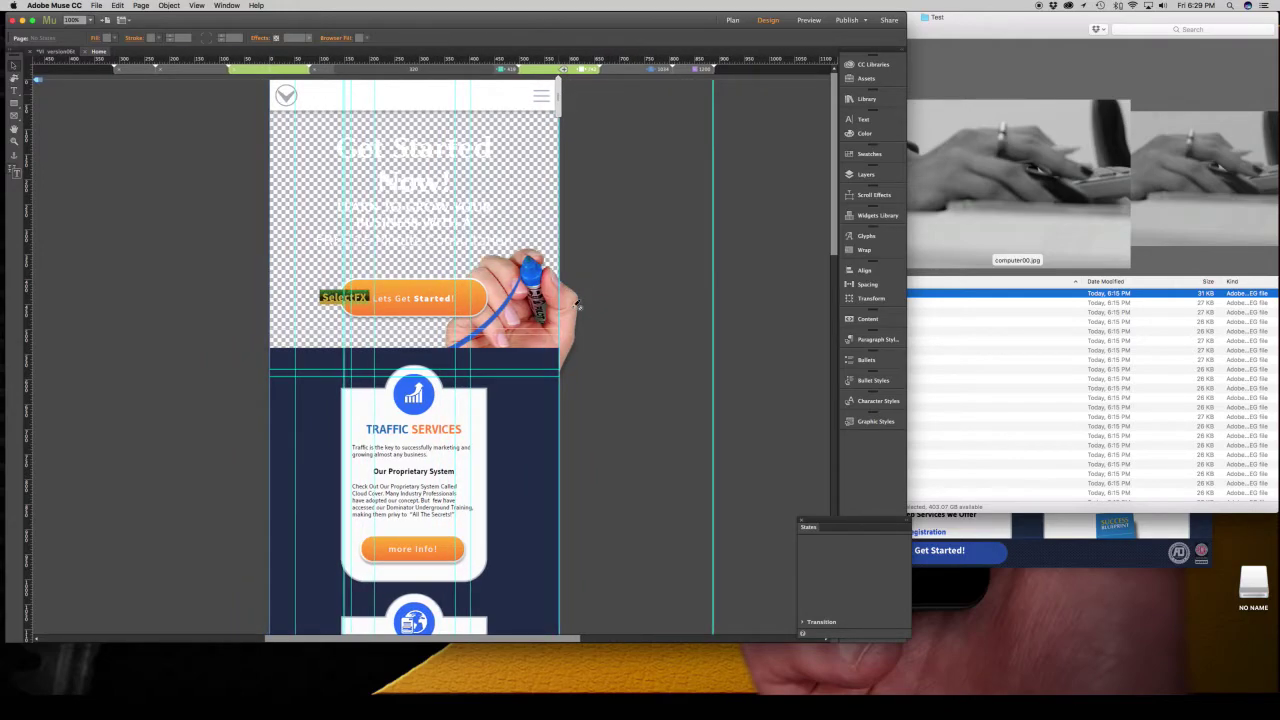
left_click(578, 305)
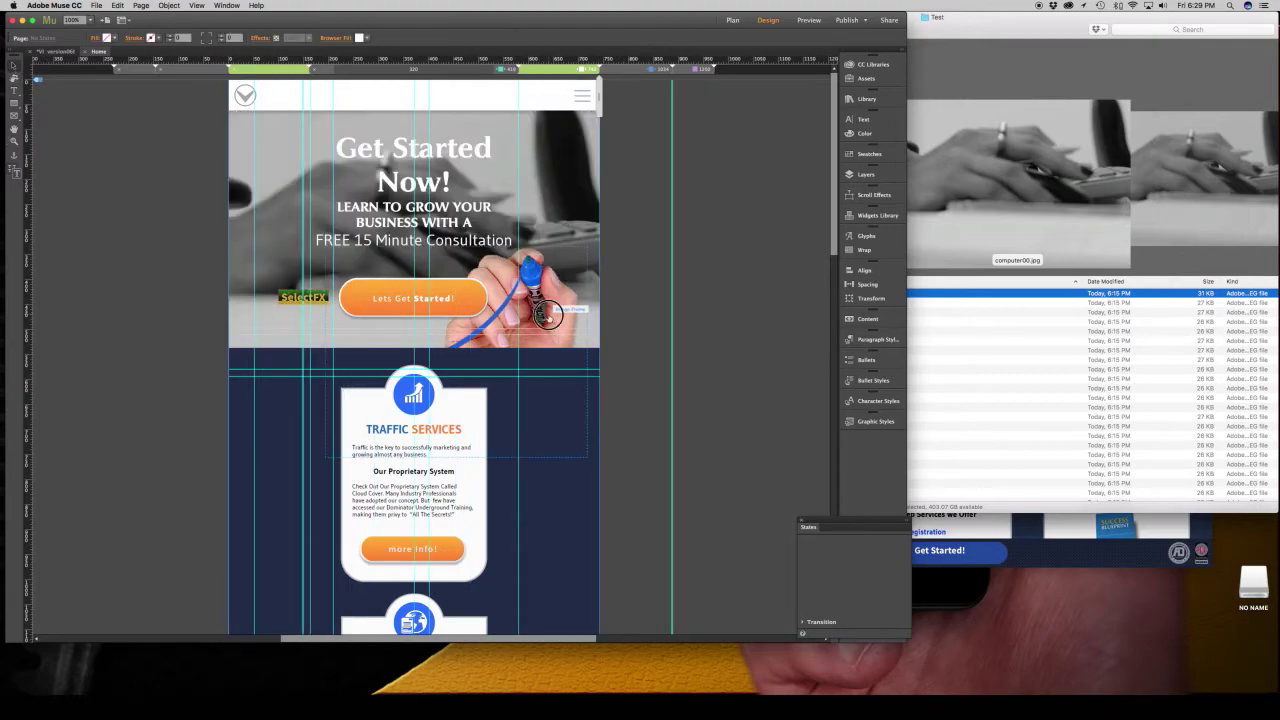
left_click(549, 317)
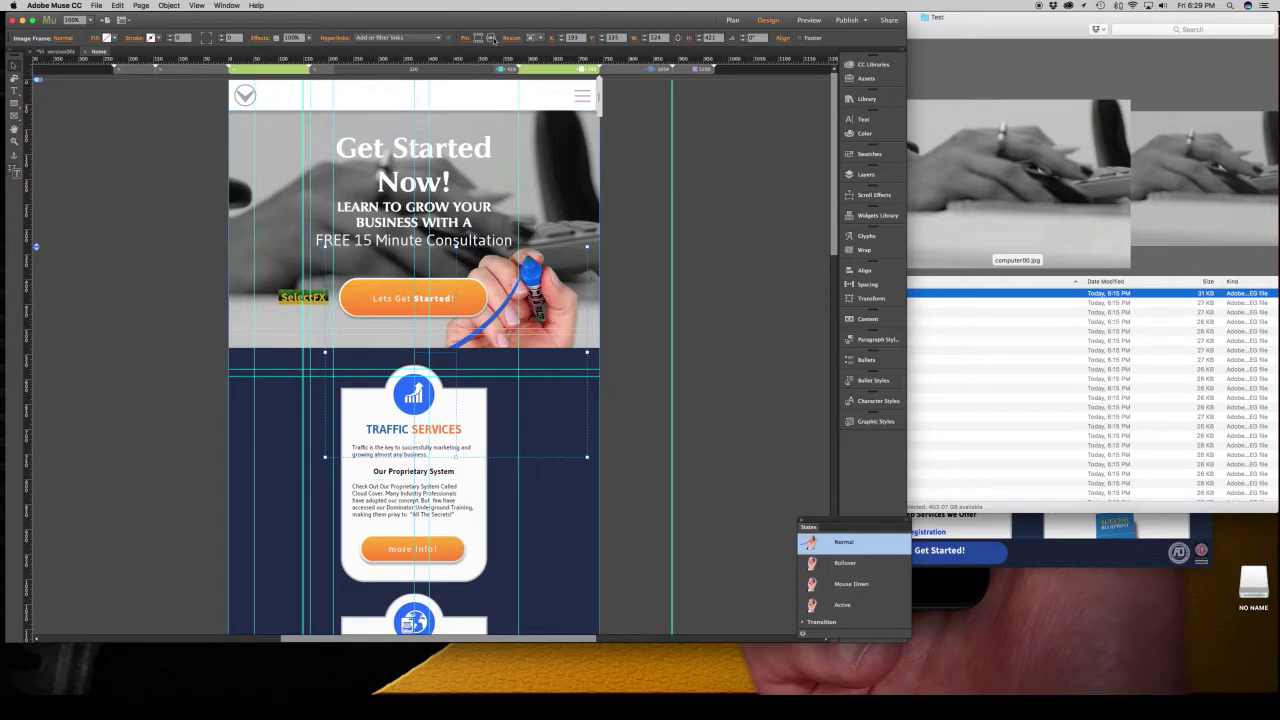
- On the 1024 breakpoint, reduce the Twisty360 Pro widget's opacity to 58%
left_click(622, 71)
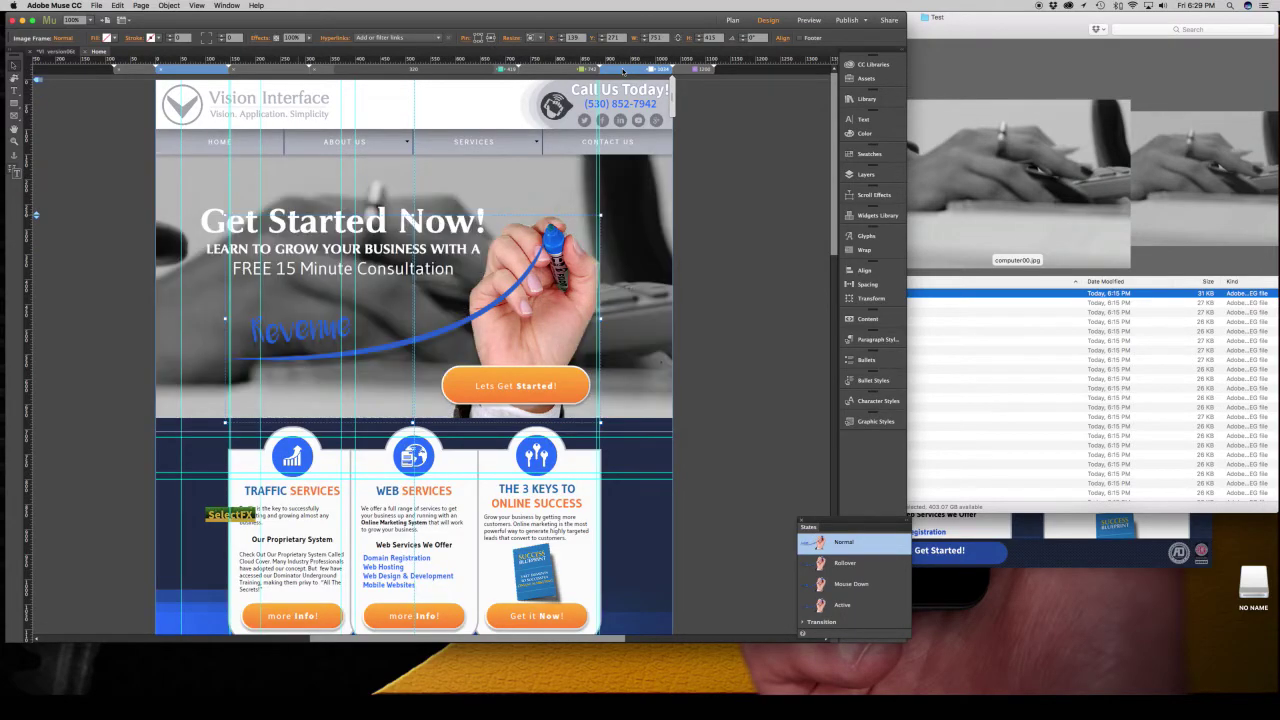
left_click(640, 203)
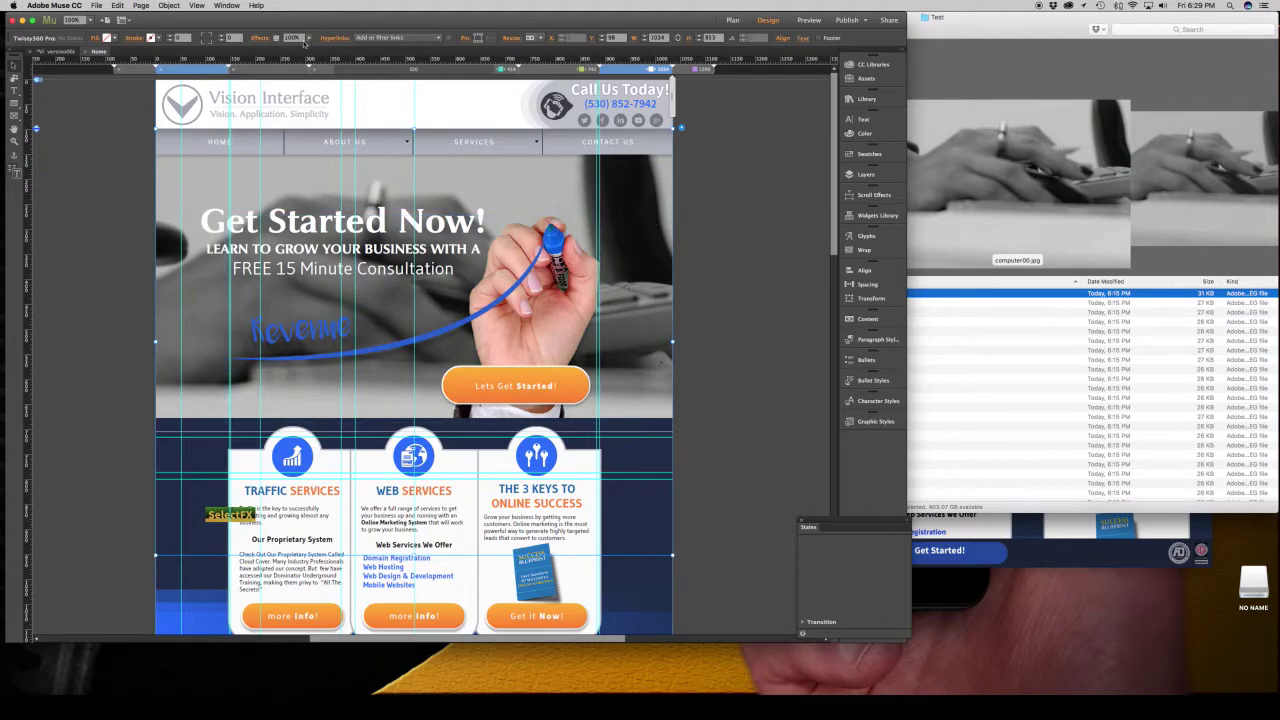
left_click(306, 38)
left_click_drag(309, 47, 293, 48)
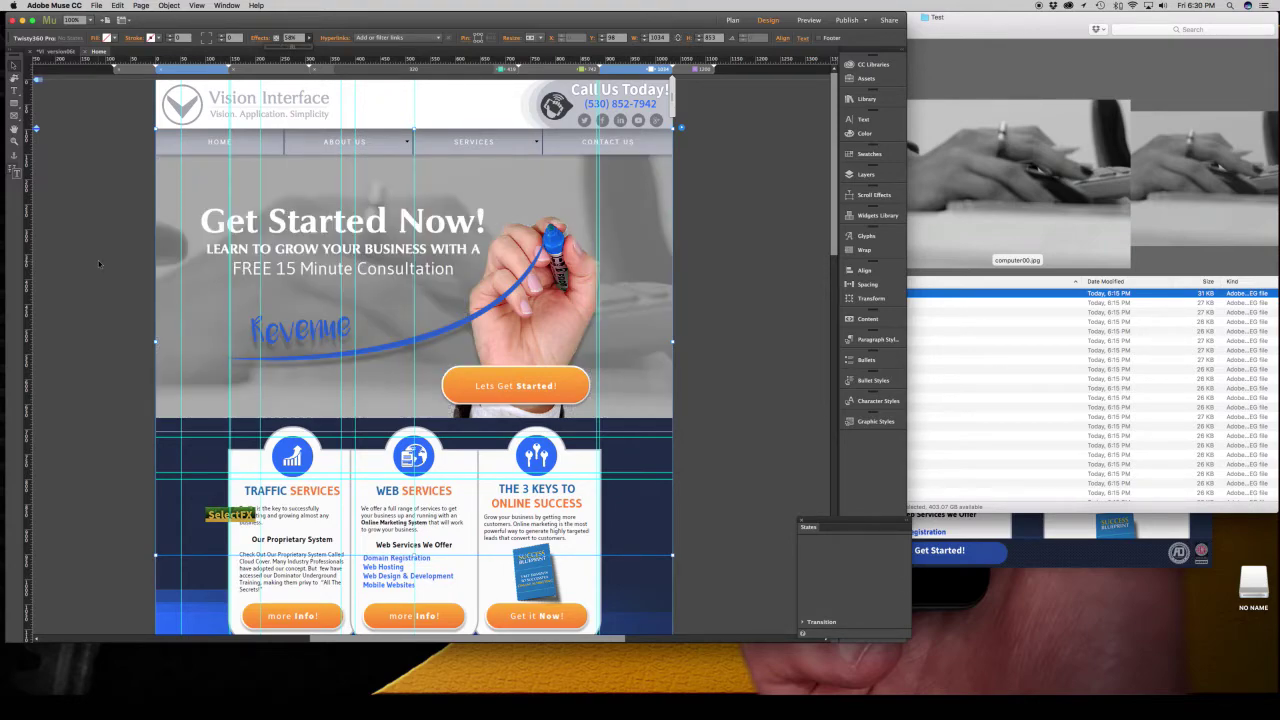
left_click(98, 260)
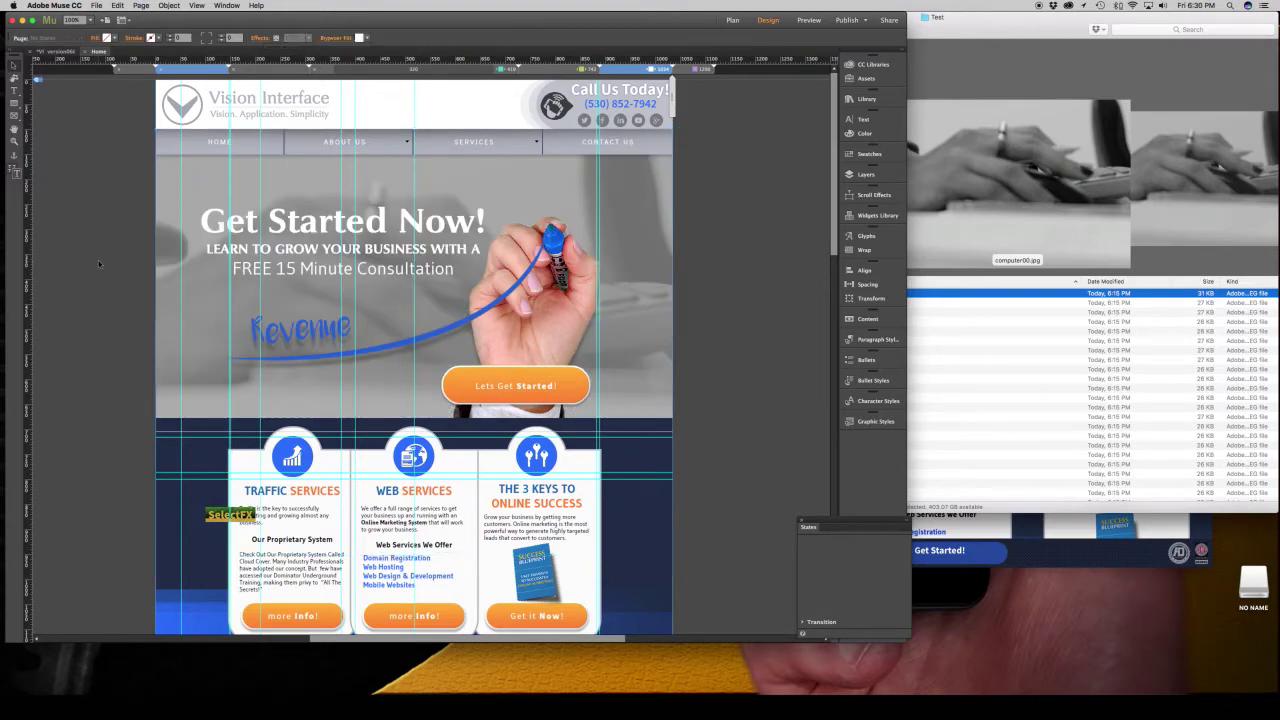
- Upload only the modified site files to the FTP host folder assets/vitest/, continuing past the asset warning
left_click(97, 6)
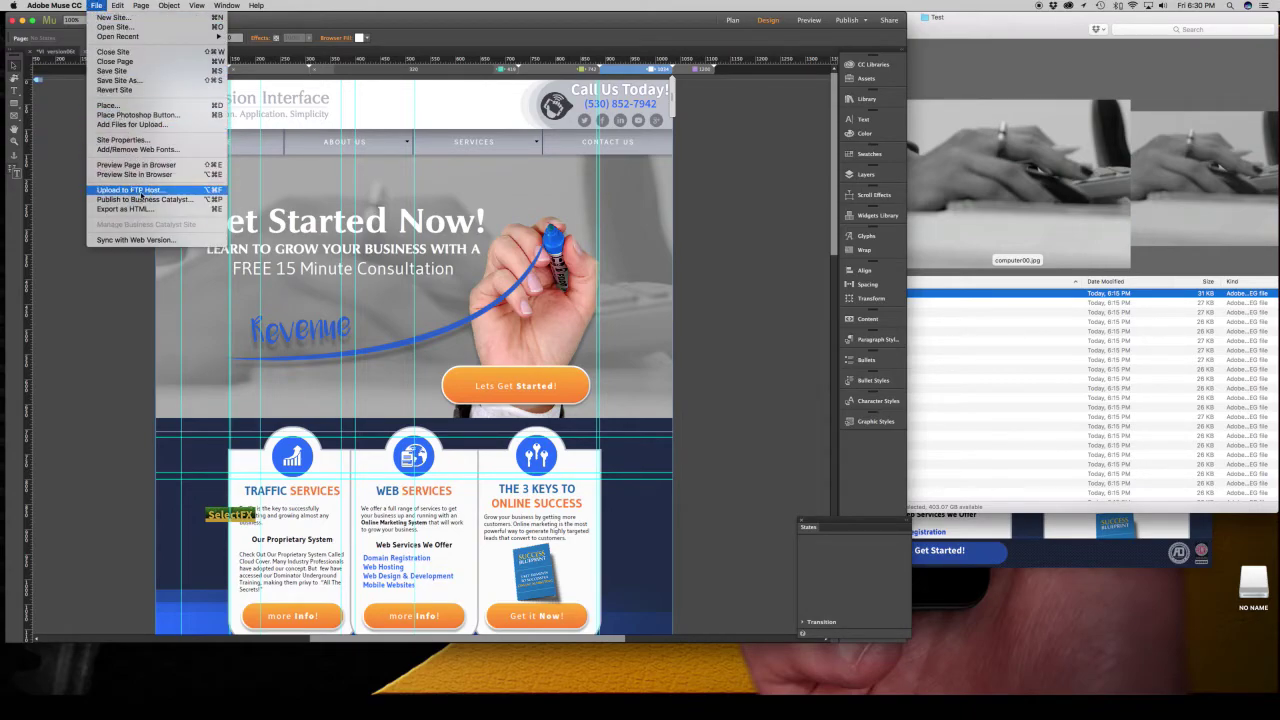
left_click(130, 190)
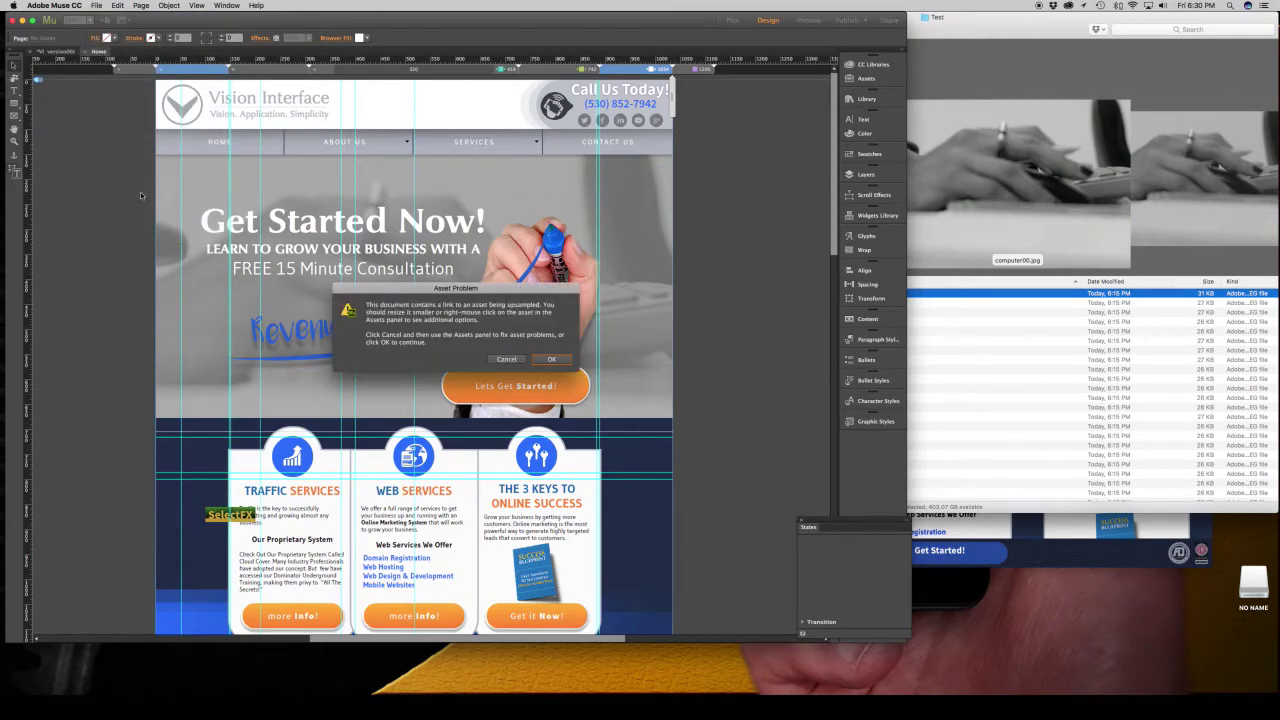
left_click(551, 358)
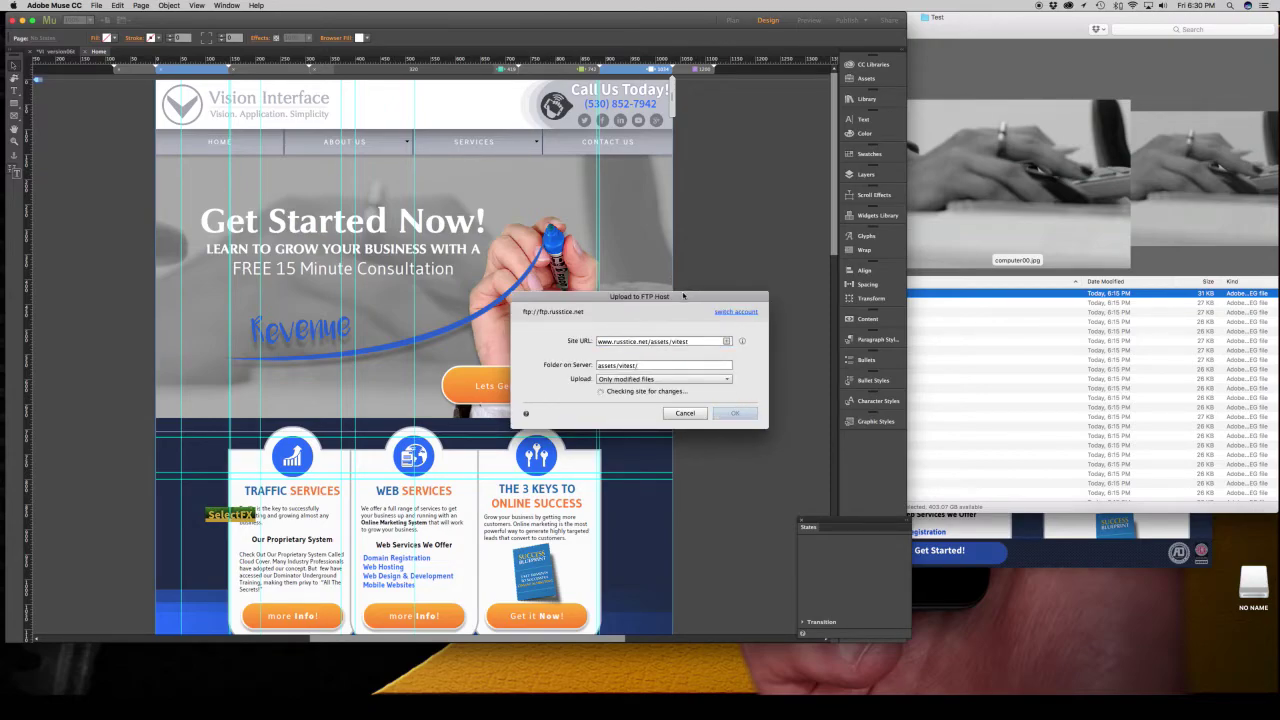
key("Escape")
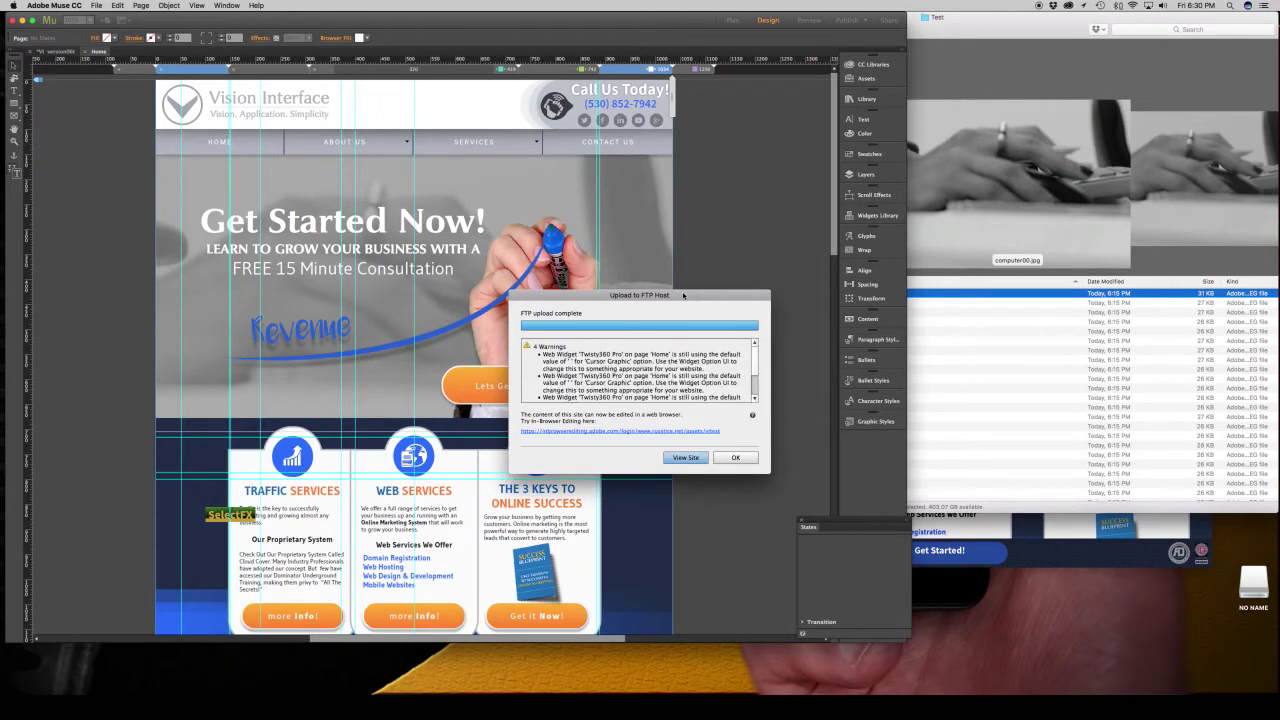
- Open the uploaded site in the browser, widen its window, and examine the banner animation while scrolling the home page
left_click(686, 457)
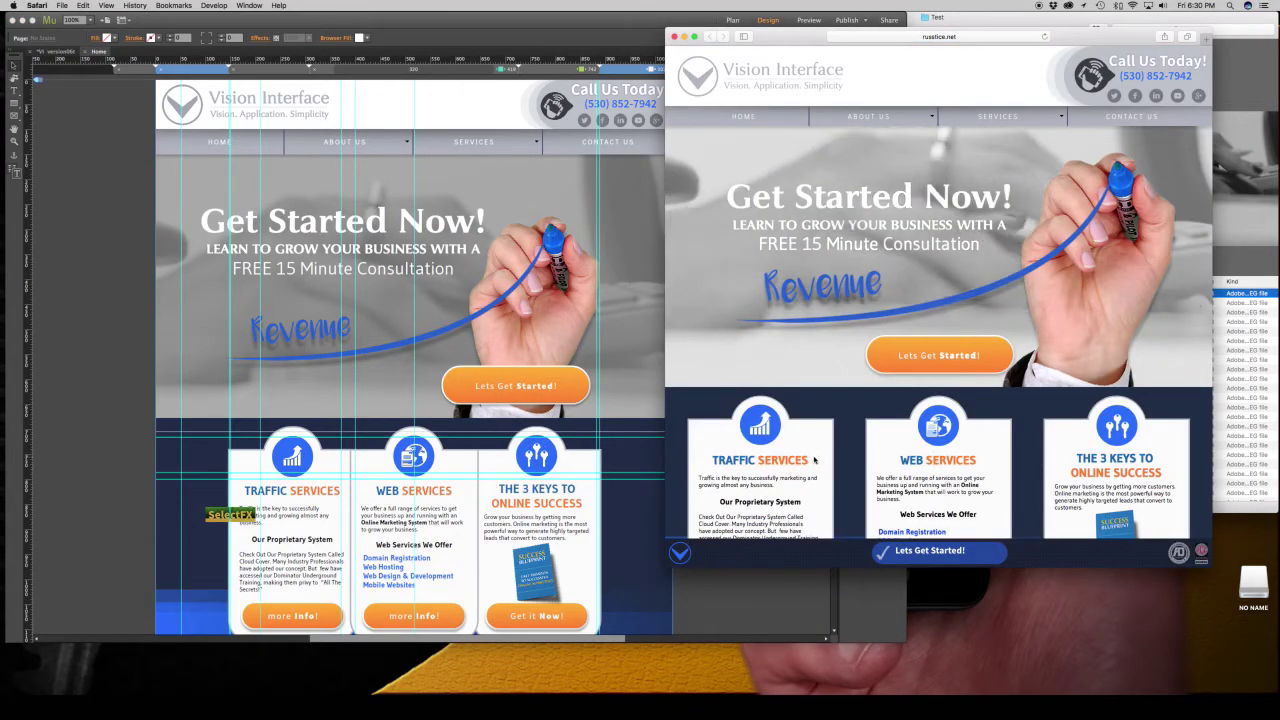
scroll(814, 460, "down", 2)
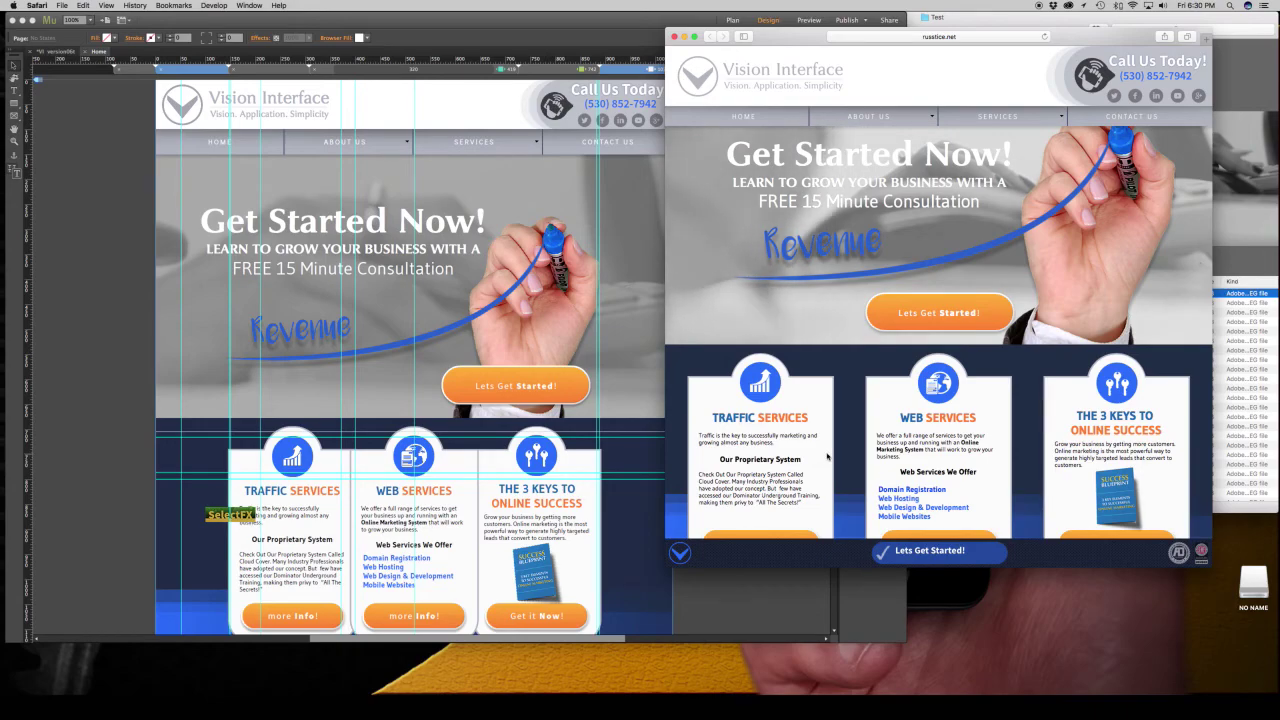
scroll(862, 401, "up", 2)
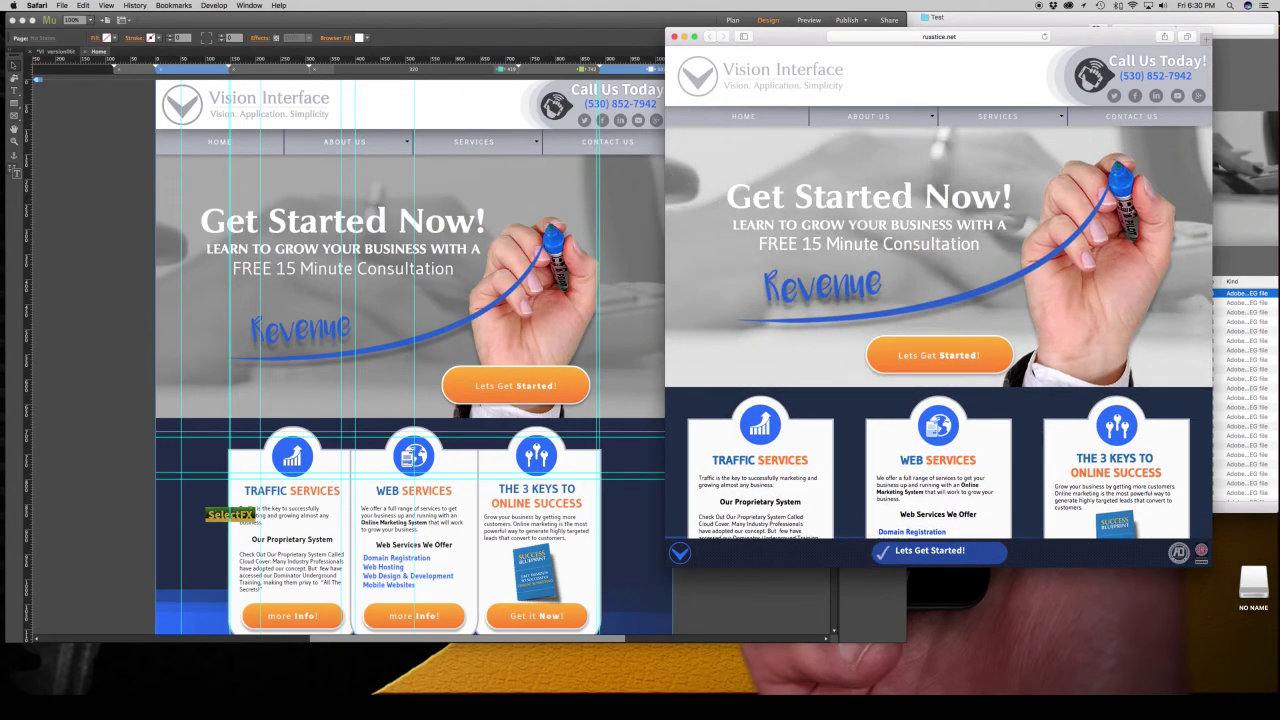
left_click_drag(900, 36, 628, 20)
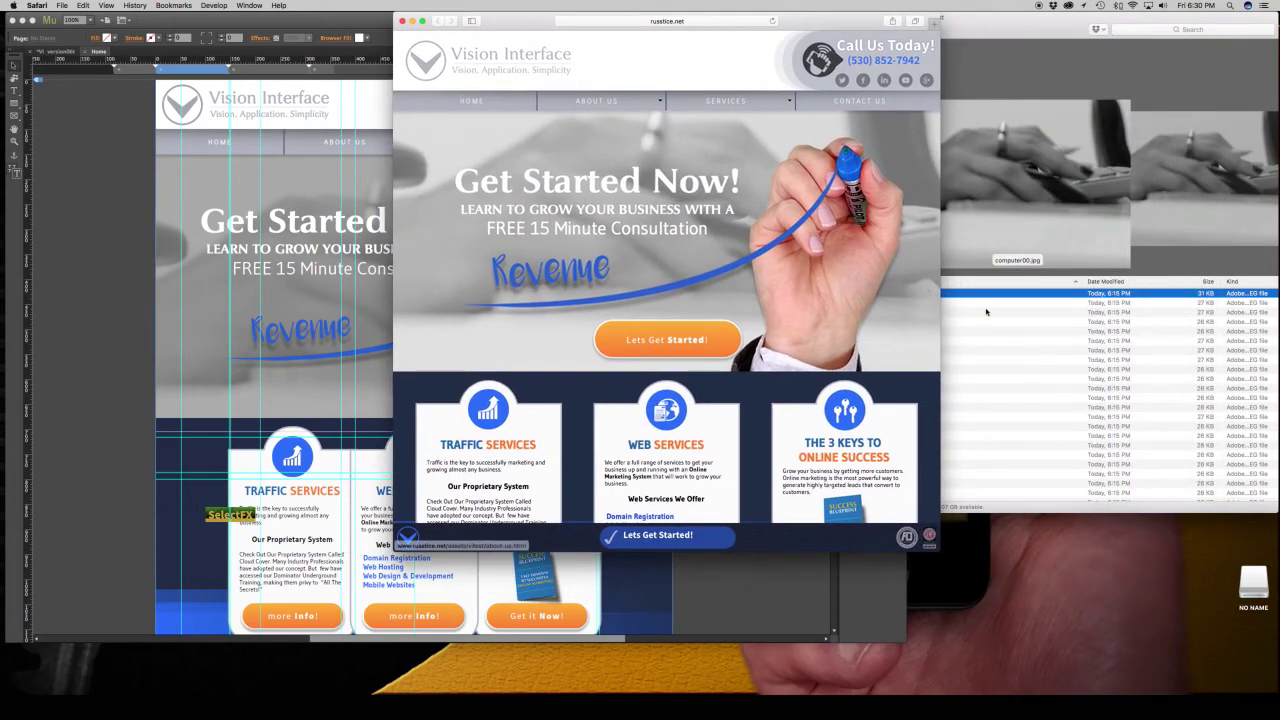
left_click_drag(940, 290, 1190, 303)
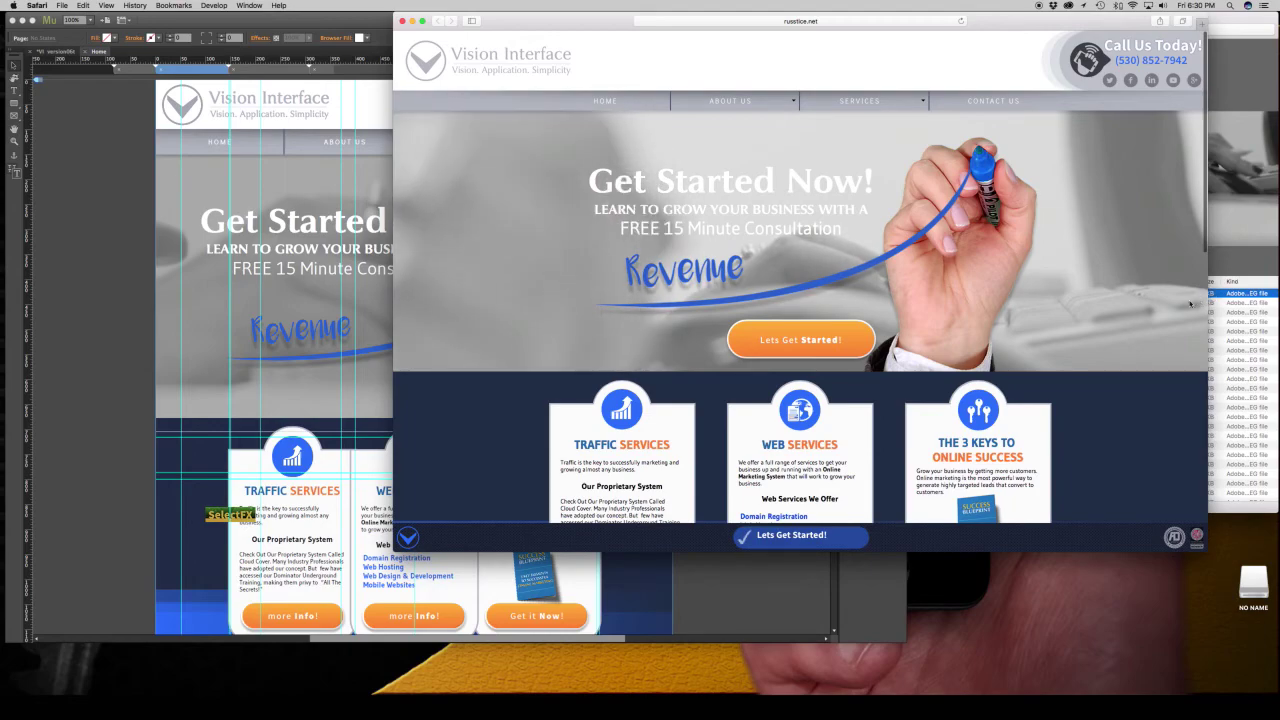
scroll(1160, 310, "down", 1)
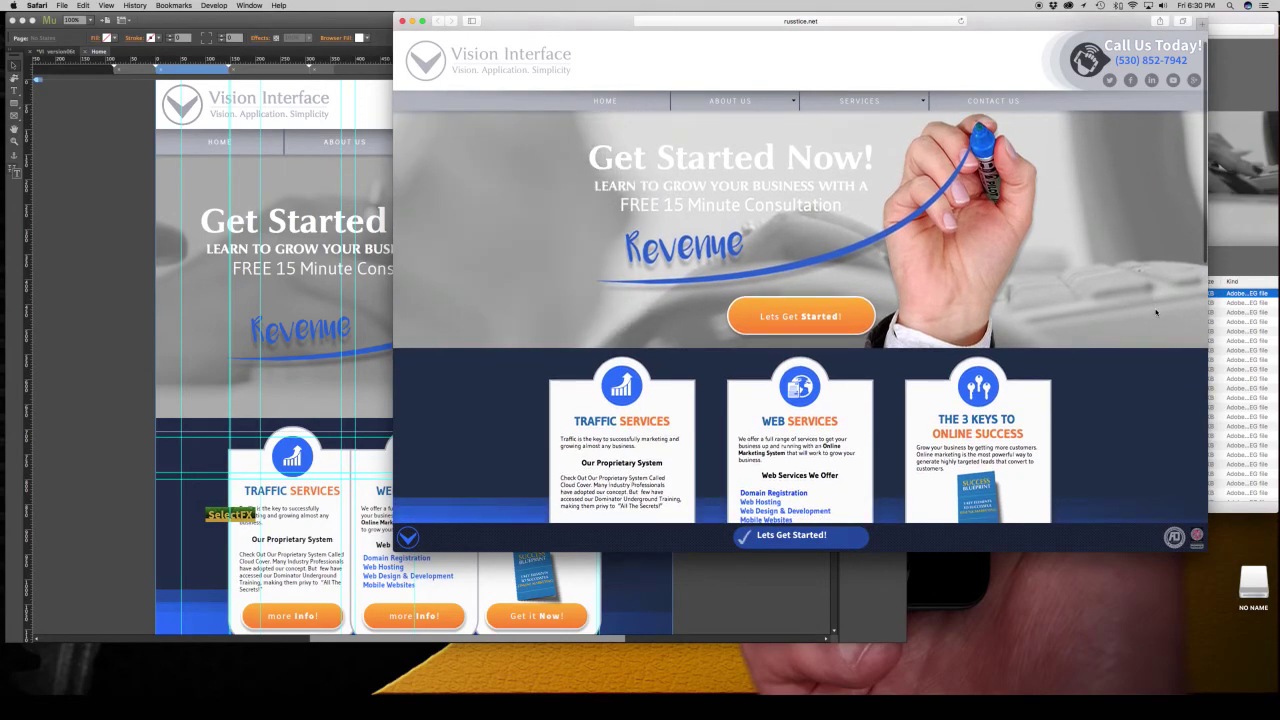
scroll(1156, 313, "up", 1)
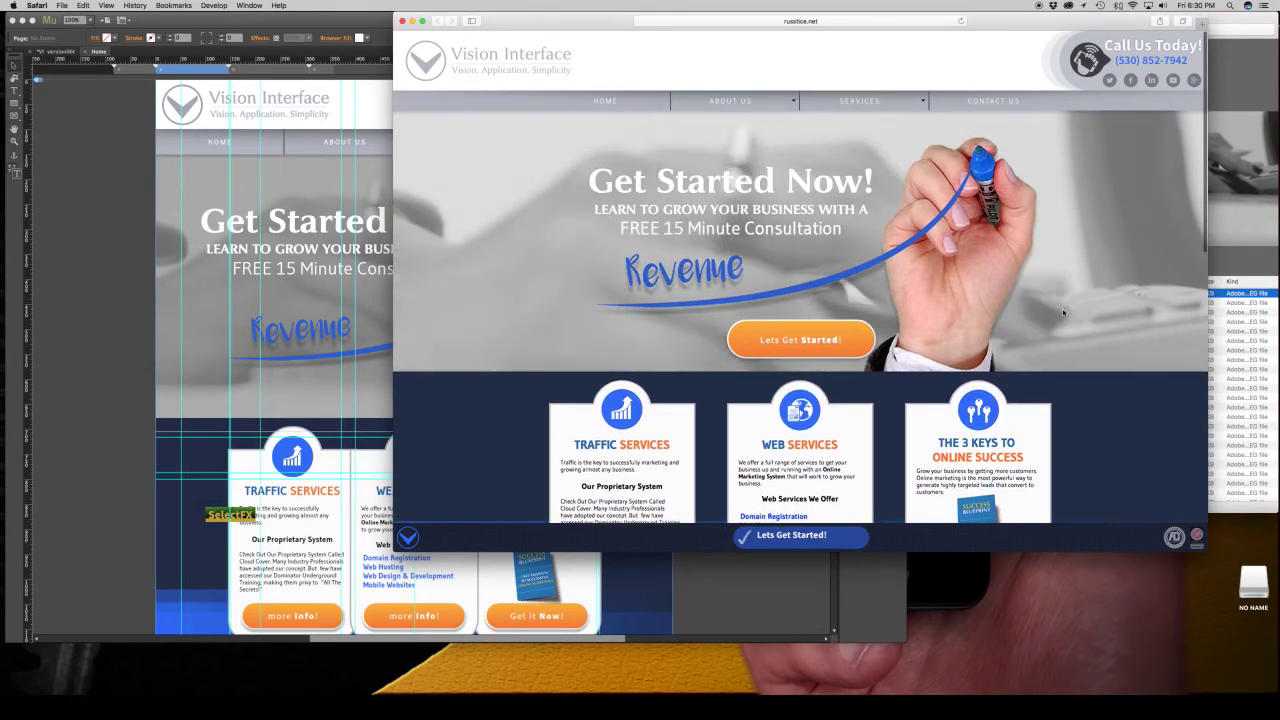